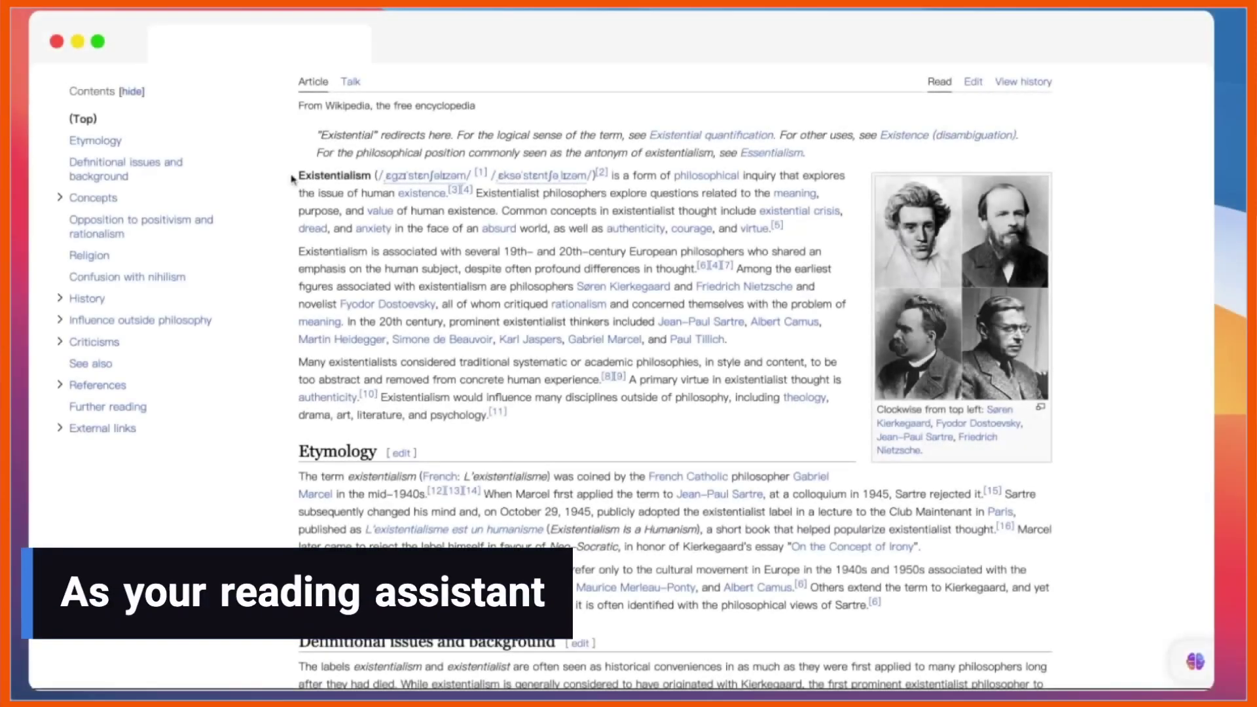
Step: Summarize the Existentialism article's first three paragraphs for a second-grader with the Summarize prompt
left_click_drag(292, 178, 508, 416)
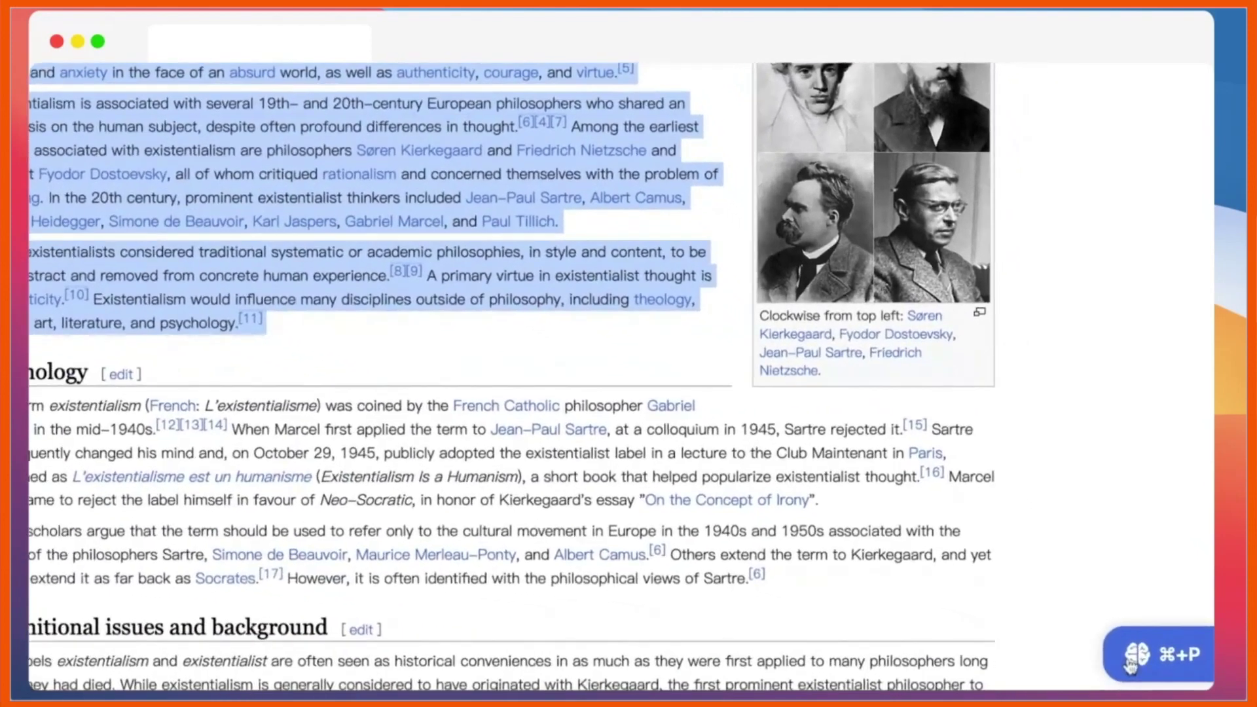
left_click(1126, 660)
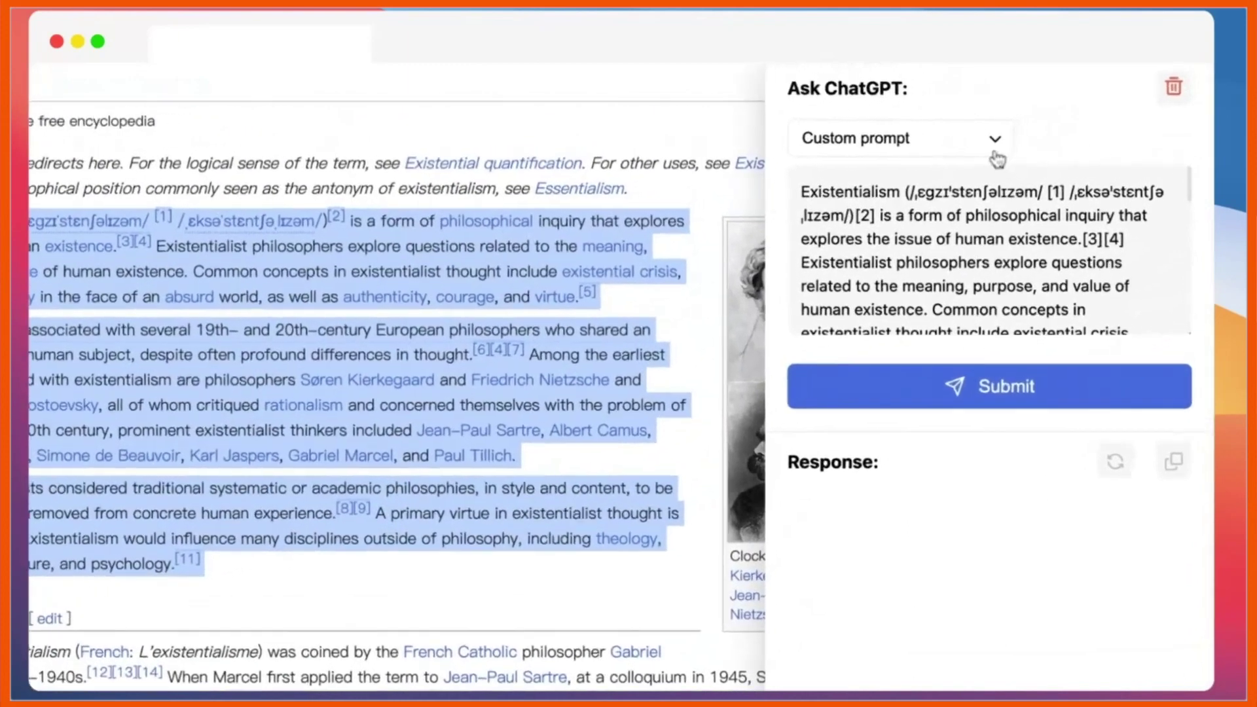
left_click(1002, 135)
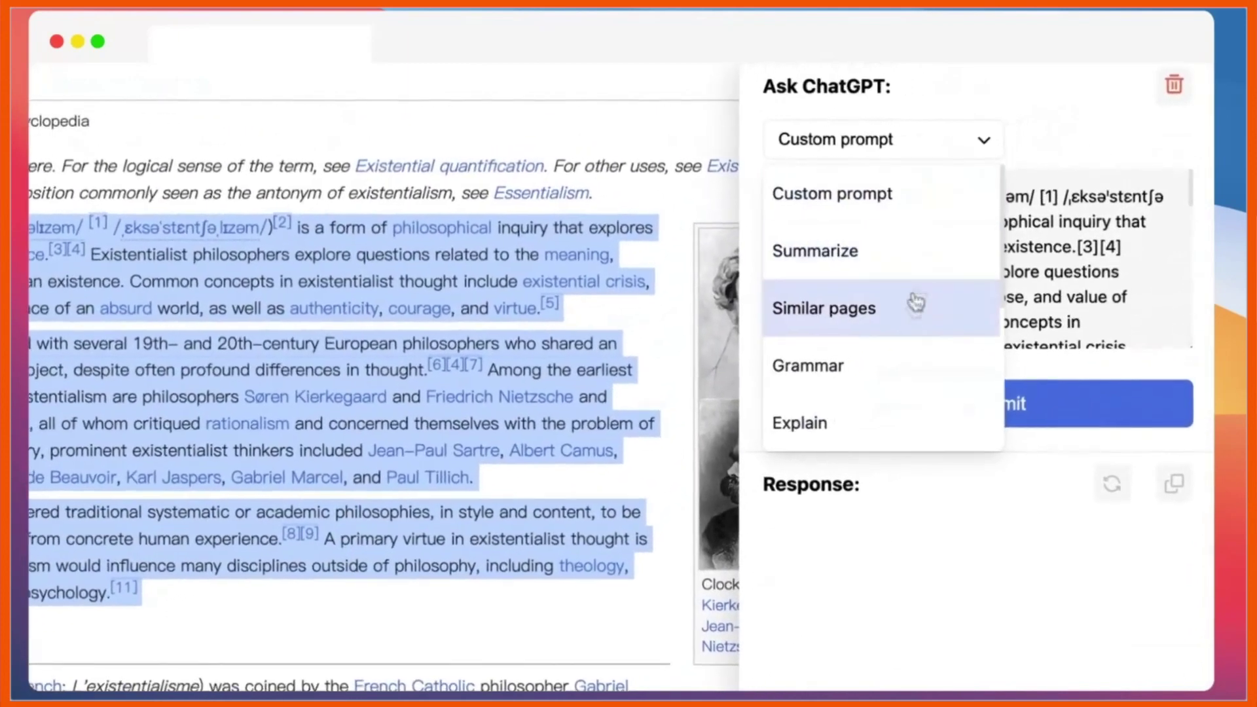
scroll(905, 424, "down", 2)
scroll(905, 424, "down", 2)
scroll(903, 421, "down", 2)
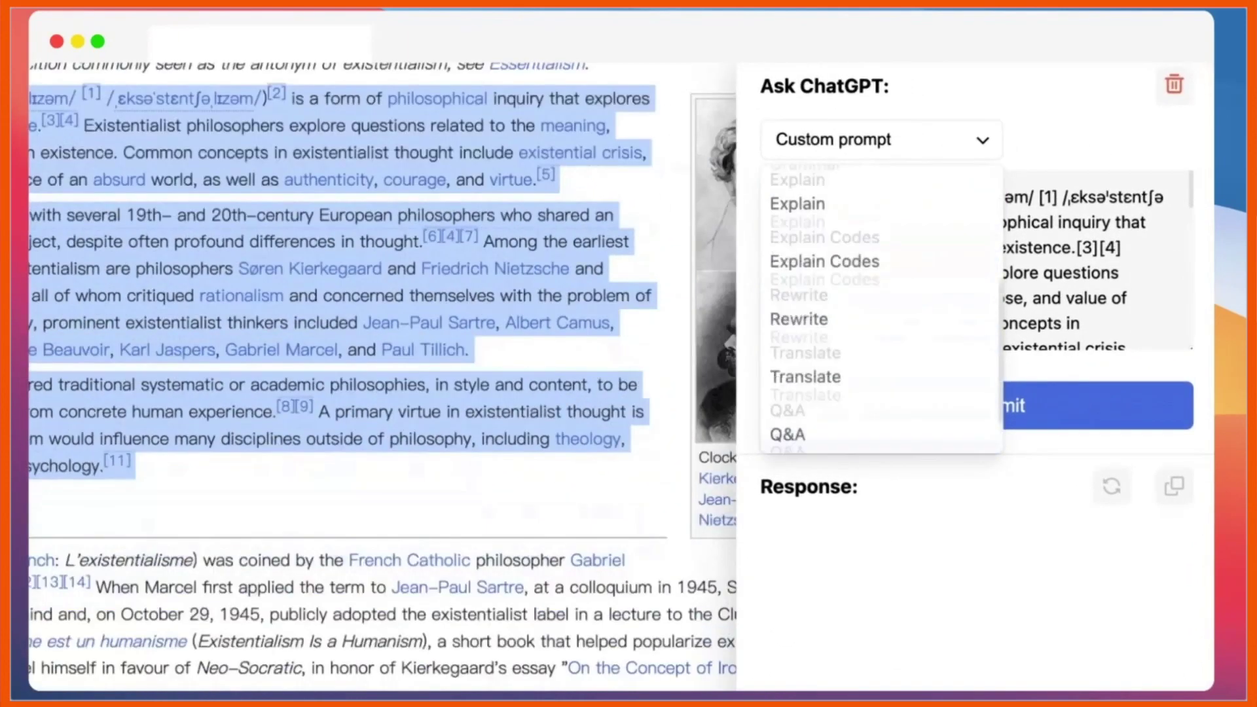
scroll(890, 328, "up", 5)
left_click(881, 267)
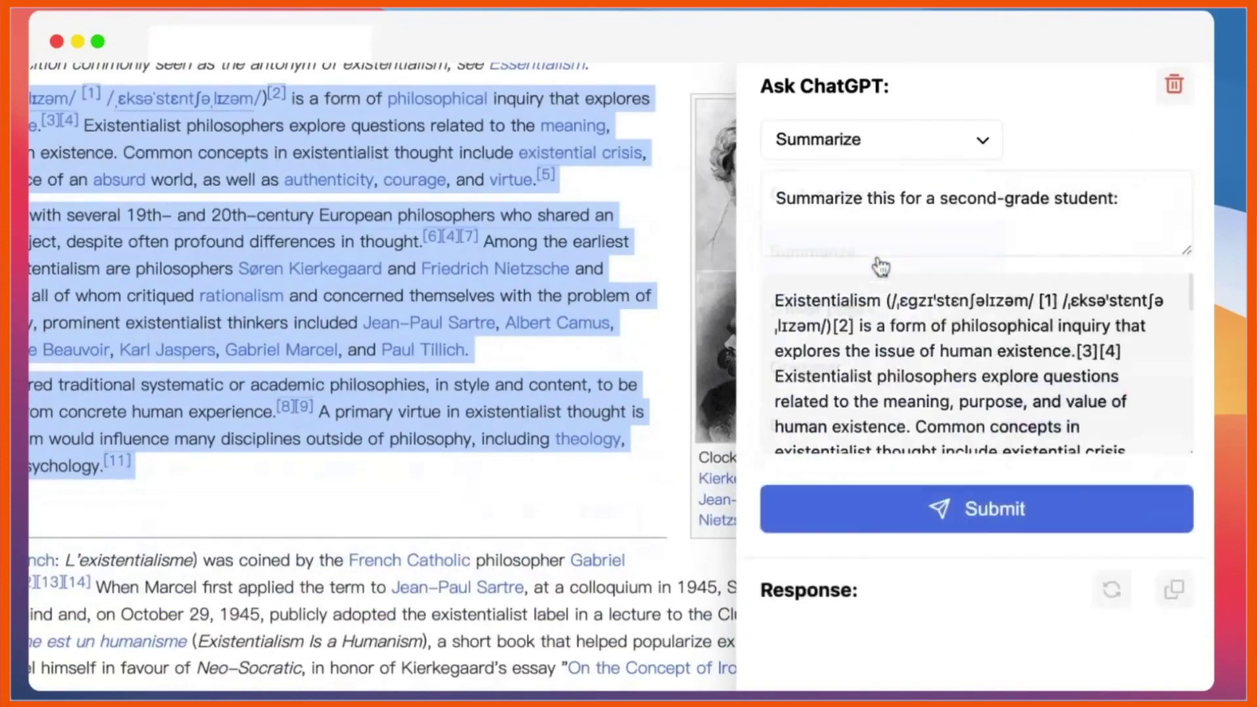
left_click(910, 527)
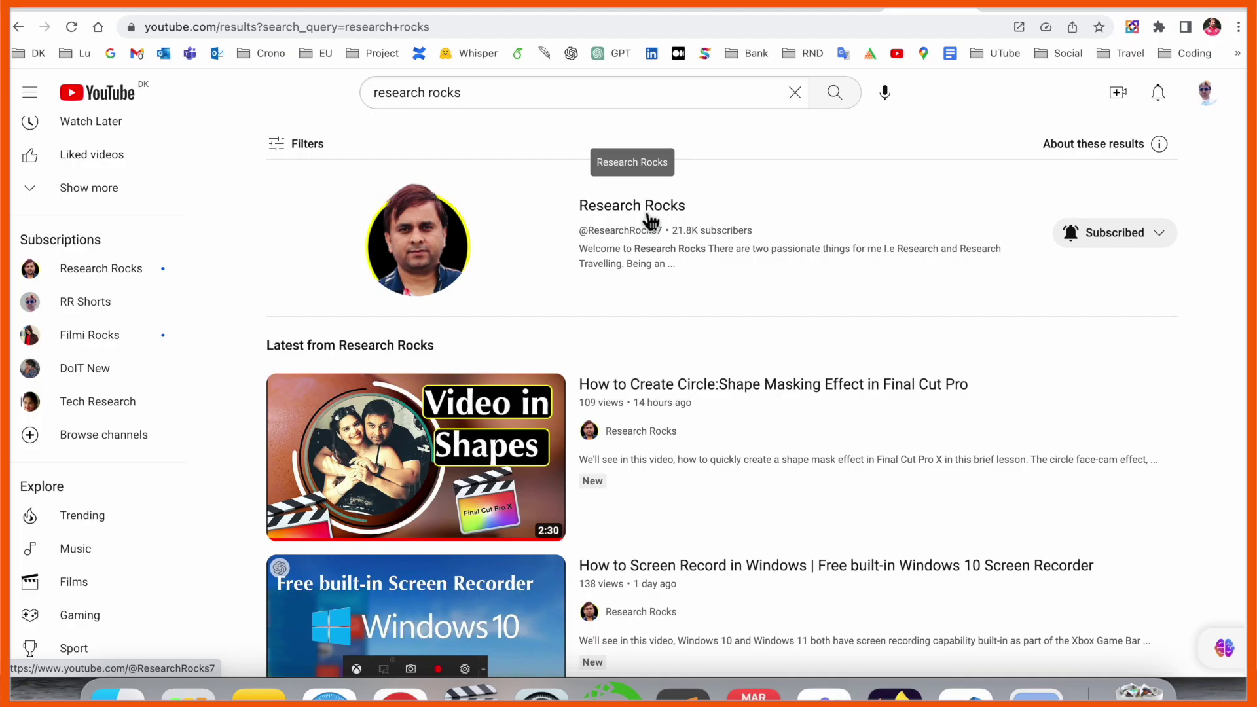
Step: Search Google for 'ChatGPT Sidebar' in a new tab and open the extension's store page
left_click(648, 215)
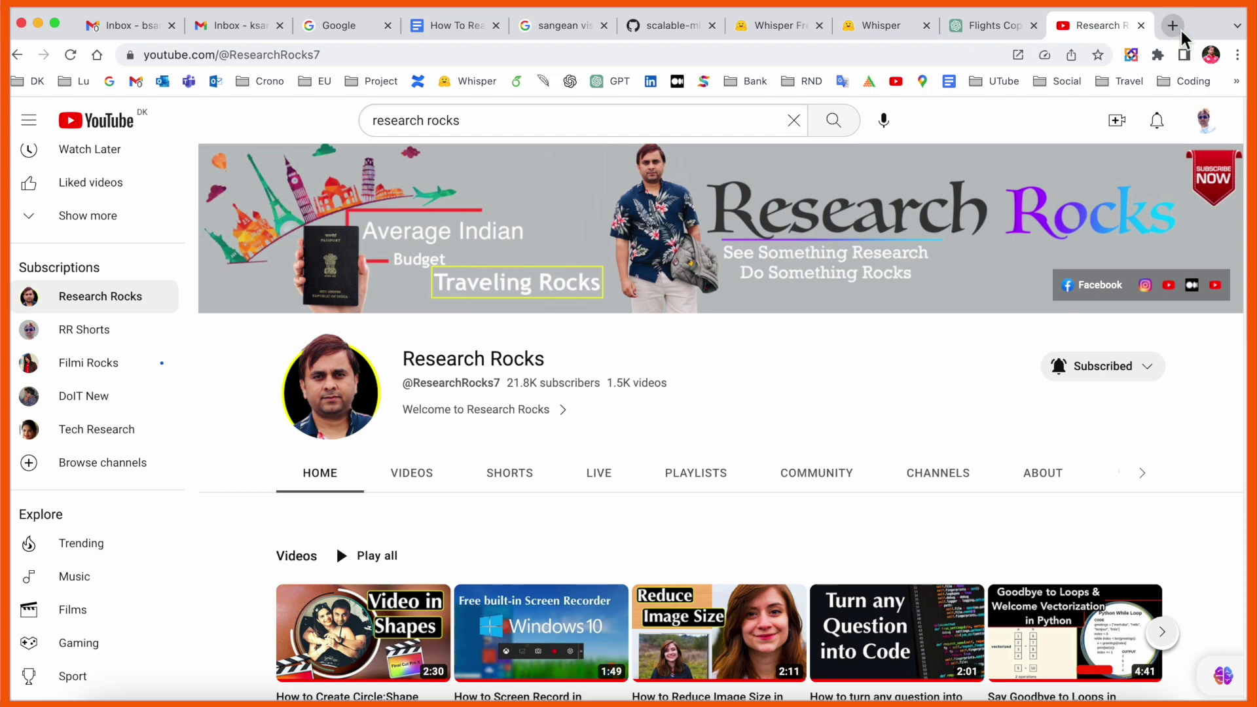
left_click(1173, 25)
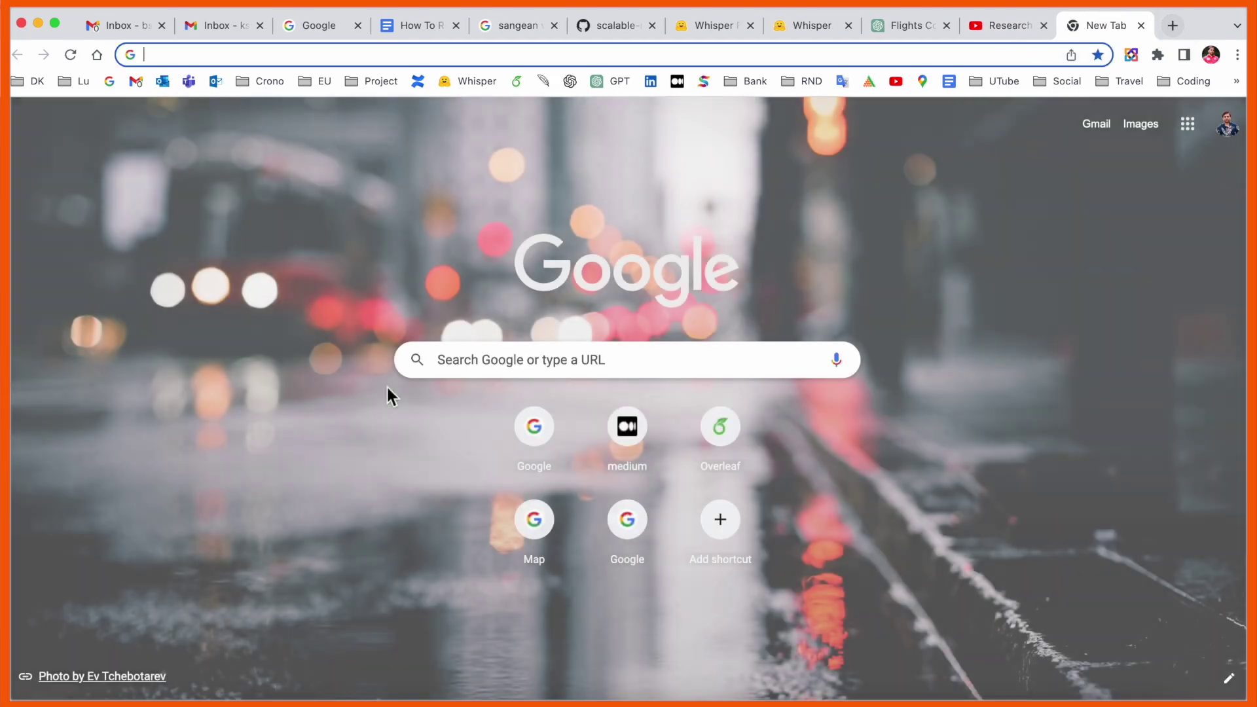
type("google.co.in")
left_click(503, 341)
type("ChatGPT Sidebar")
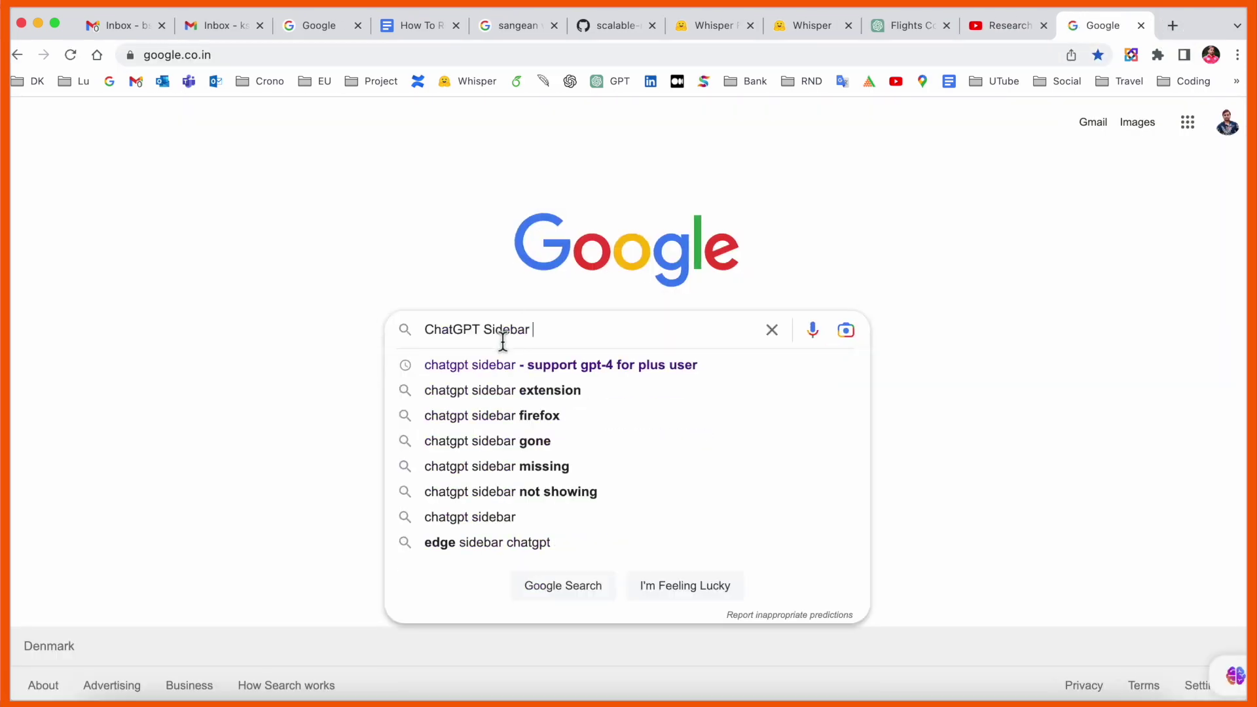
key("Return")
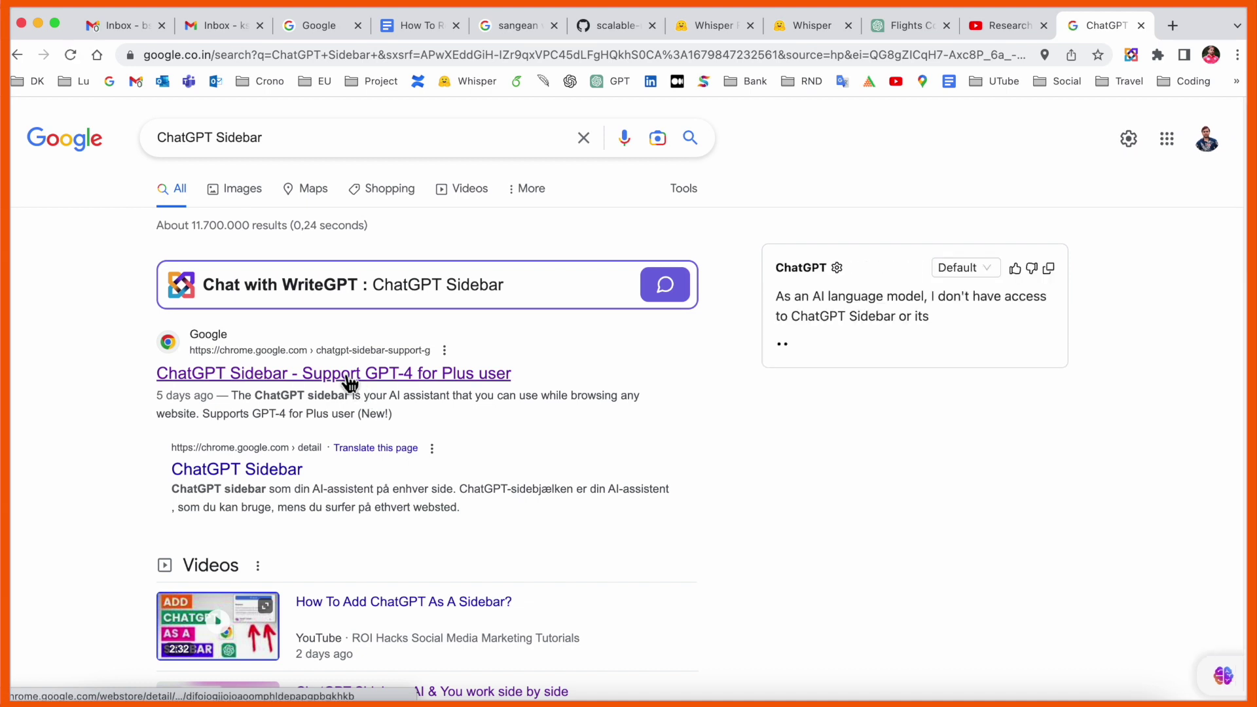
left_click(349, 377)
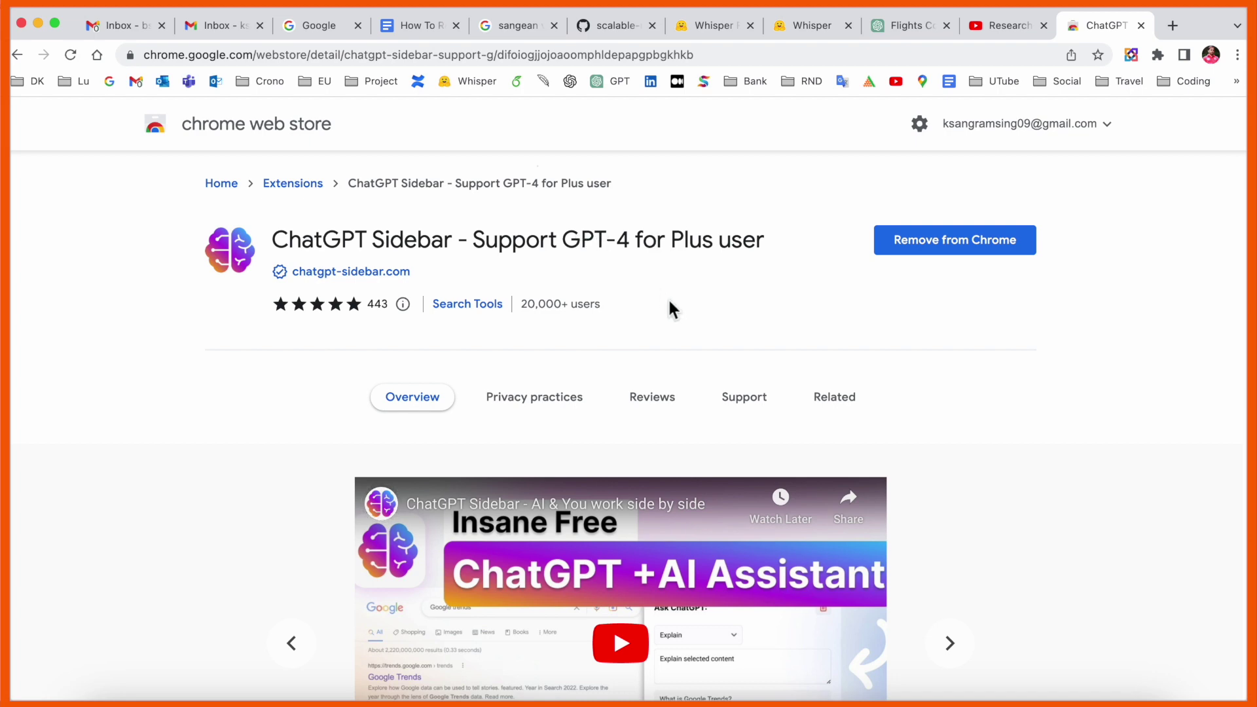
Step: Scroll through the ChatGPT Sidebar store listing's Overview and back to the top
scroll(668, 301, "down", 5)
scroll(628, 381, "down", 3)
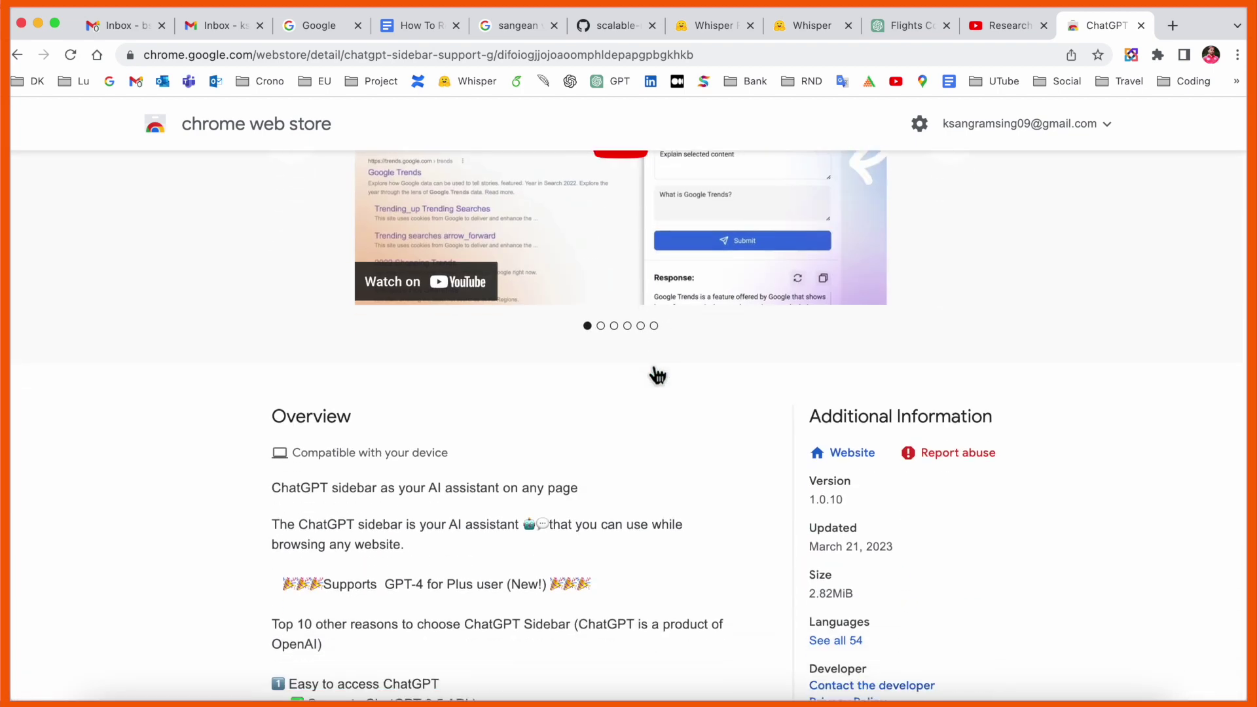
scroll(655, 373, "down", 1)
scroll(491, 426, "down", 1)
scroll(331, 477, "down", 1)
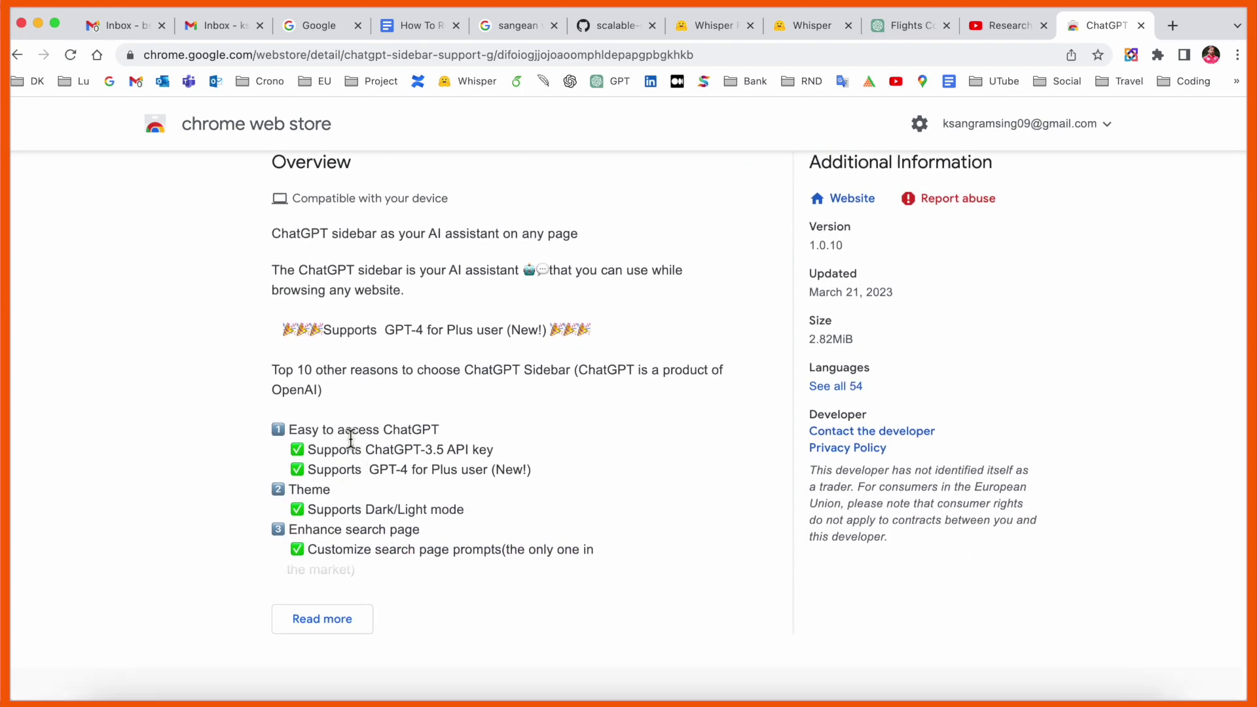
scroll(359, 440, "up", 1)
scroll(359, 440, "down", 2)
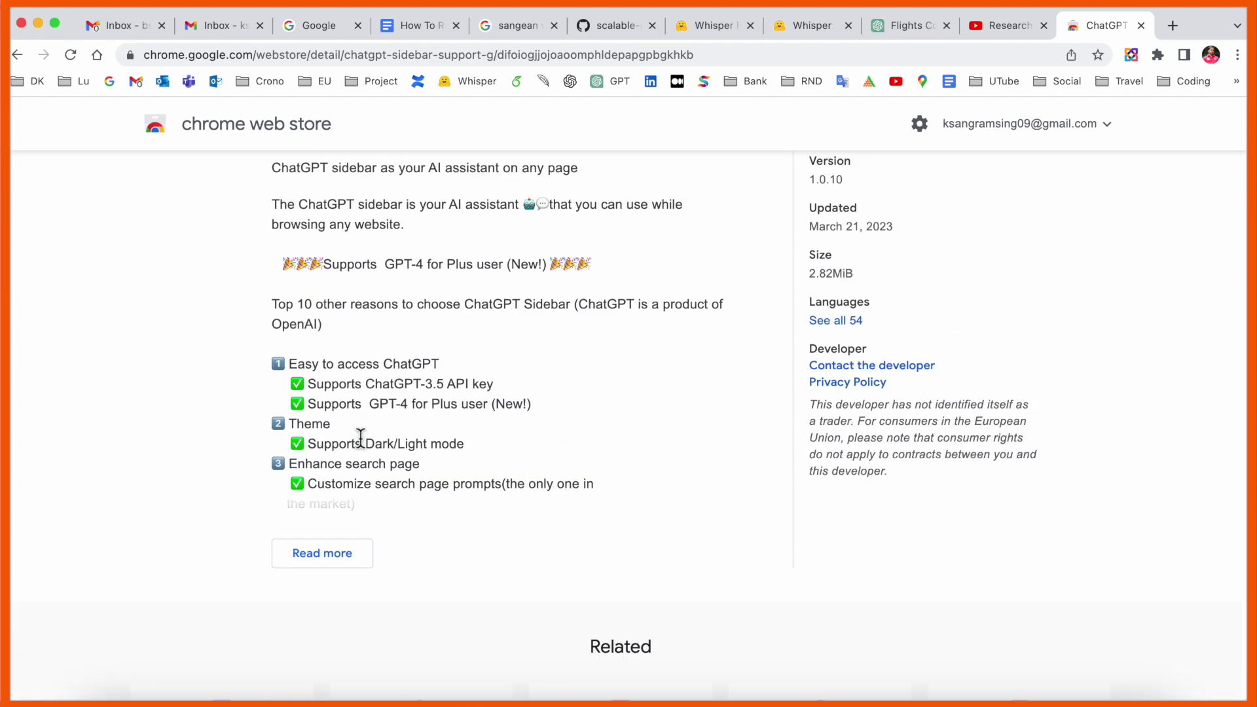
scroll(359, 440, "down", 5)
scroll(975, 281, "up", 15)
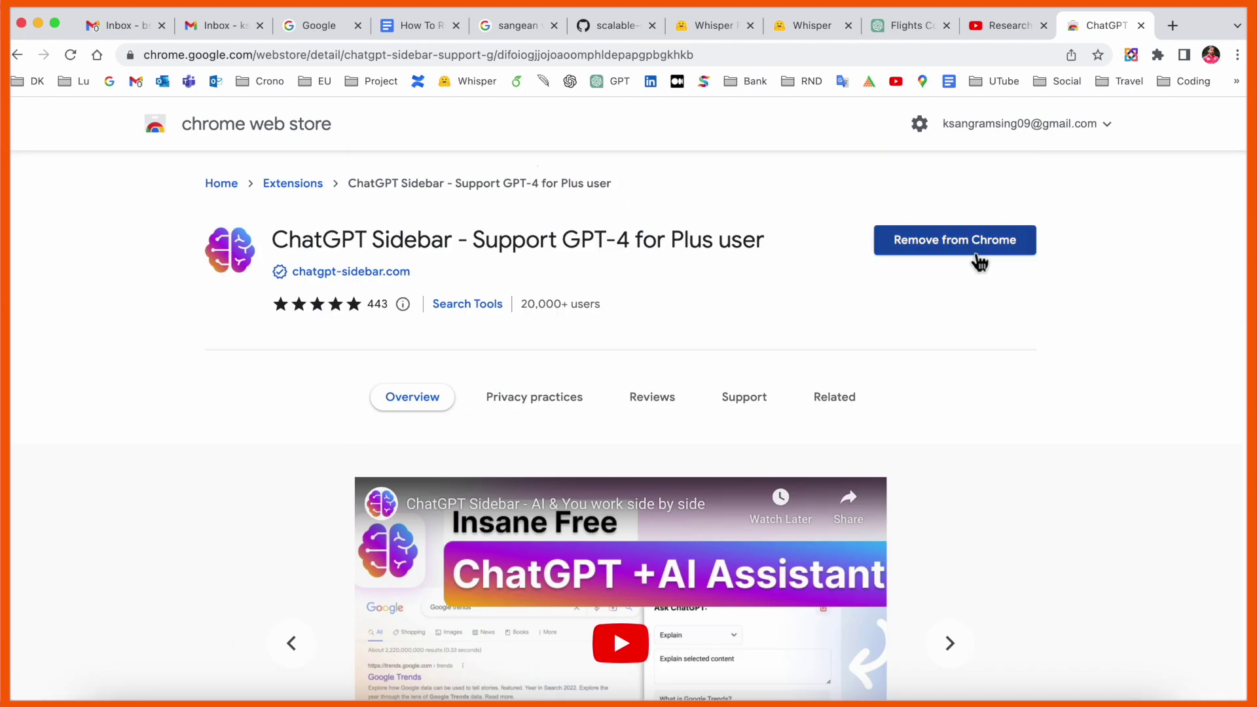
Step: Remove ChatGPT Sidebar from Chrome, then add it back again
left_click(976, 260)
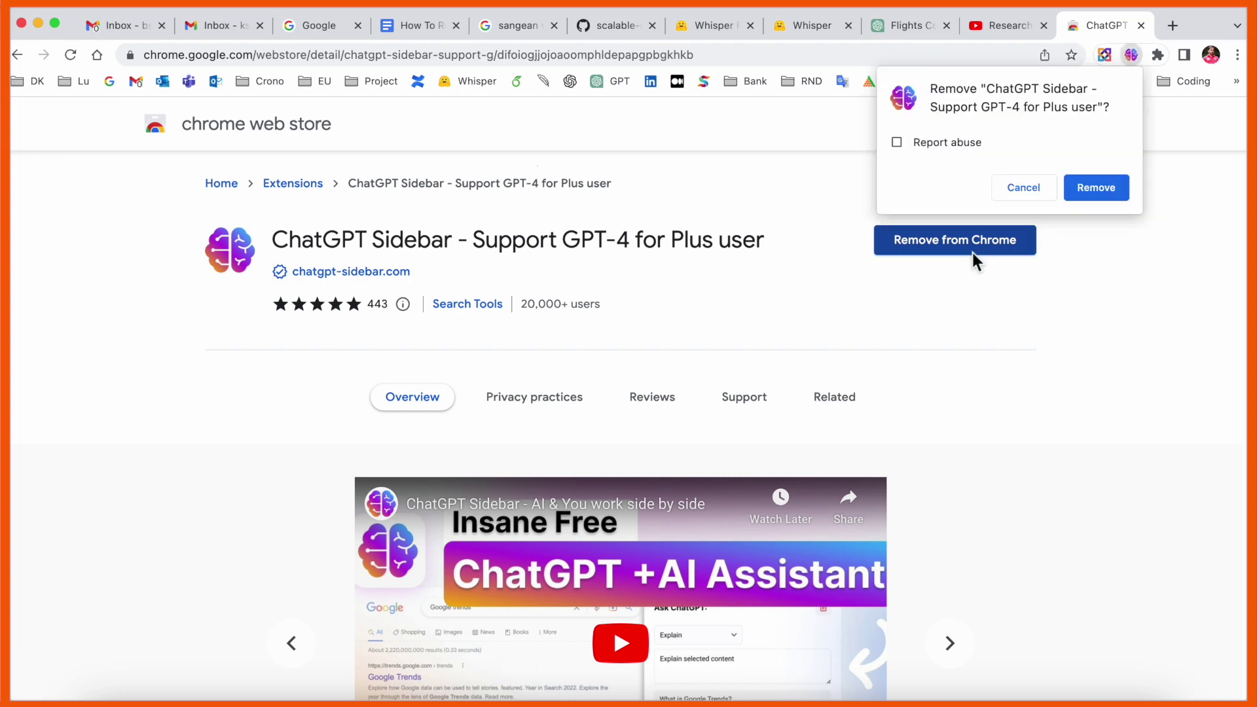
left_click(1117, 190)
left_click(992, 259)
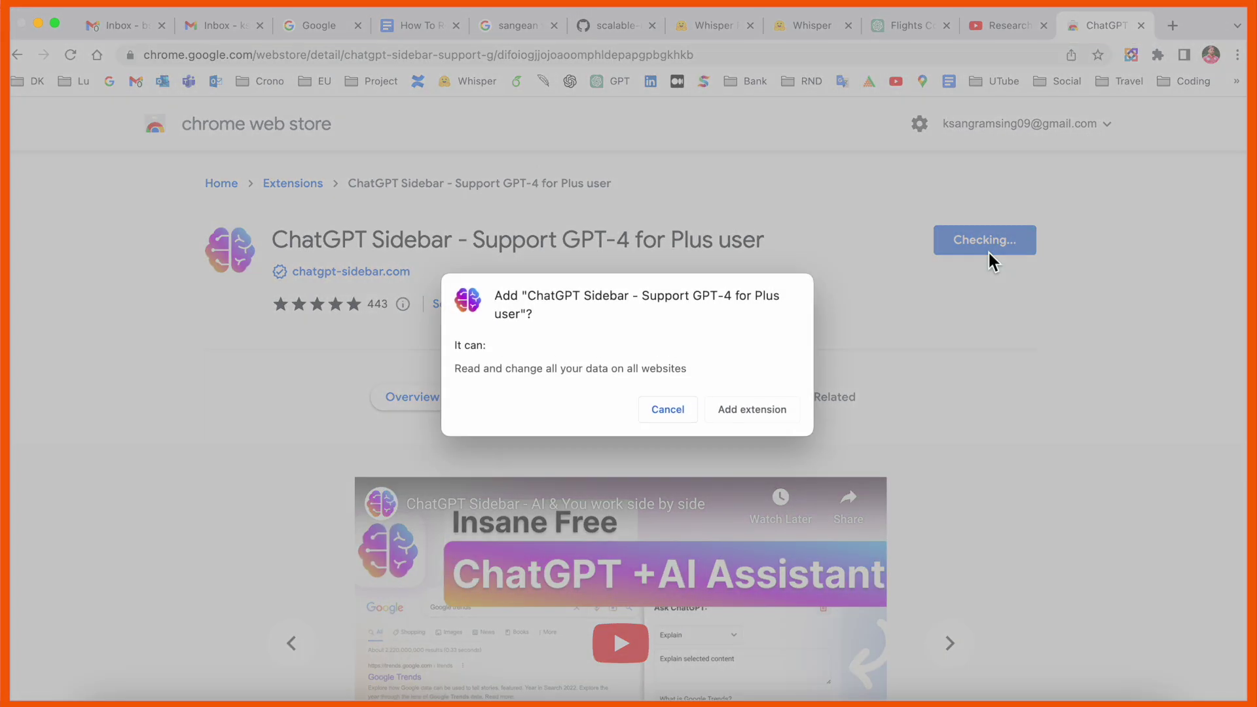
left_click(752, 409)
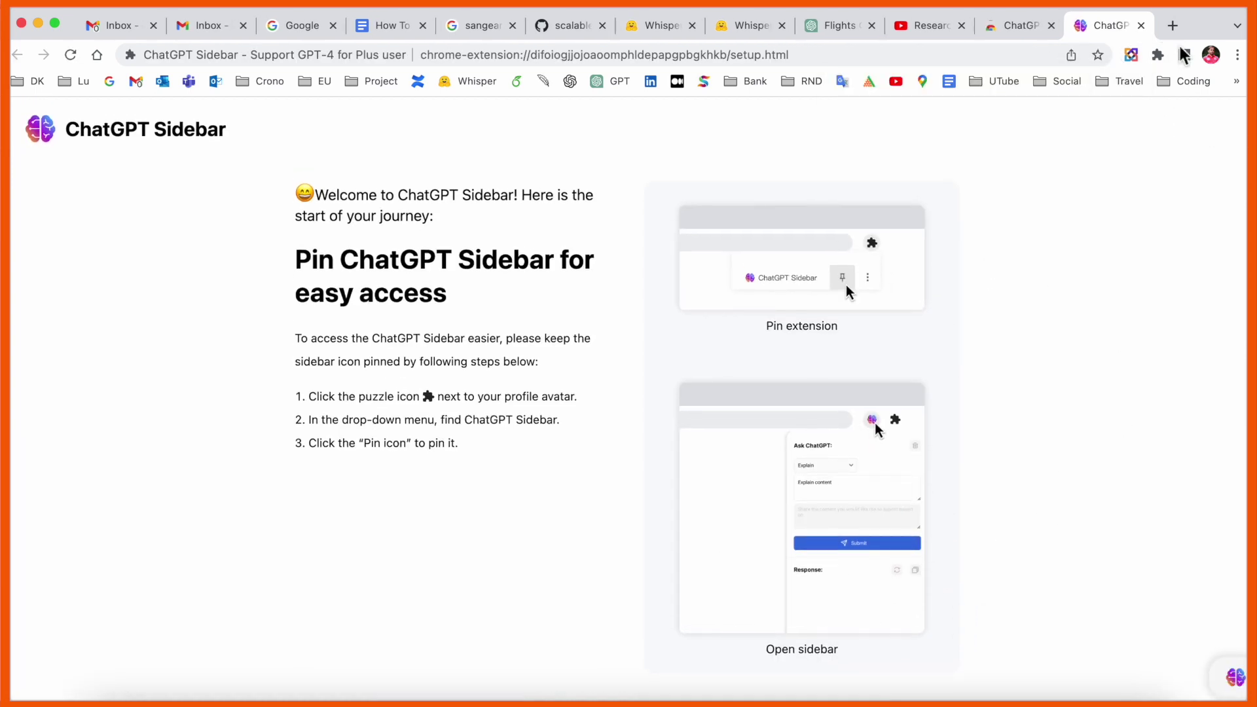
Step: Pin ChatGPT Sidebar from the extensions menu and return to the Google homepage
left_click(1158, 55)
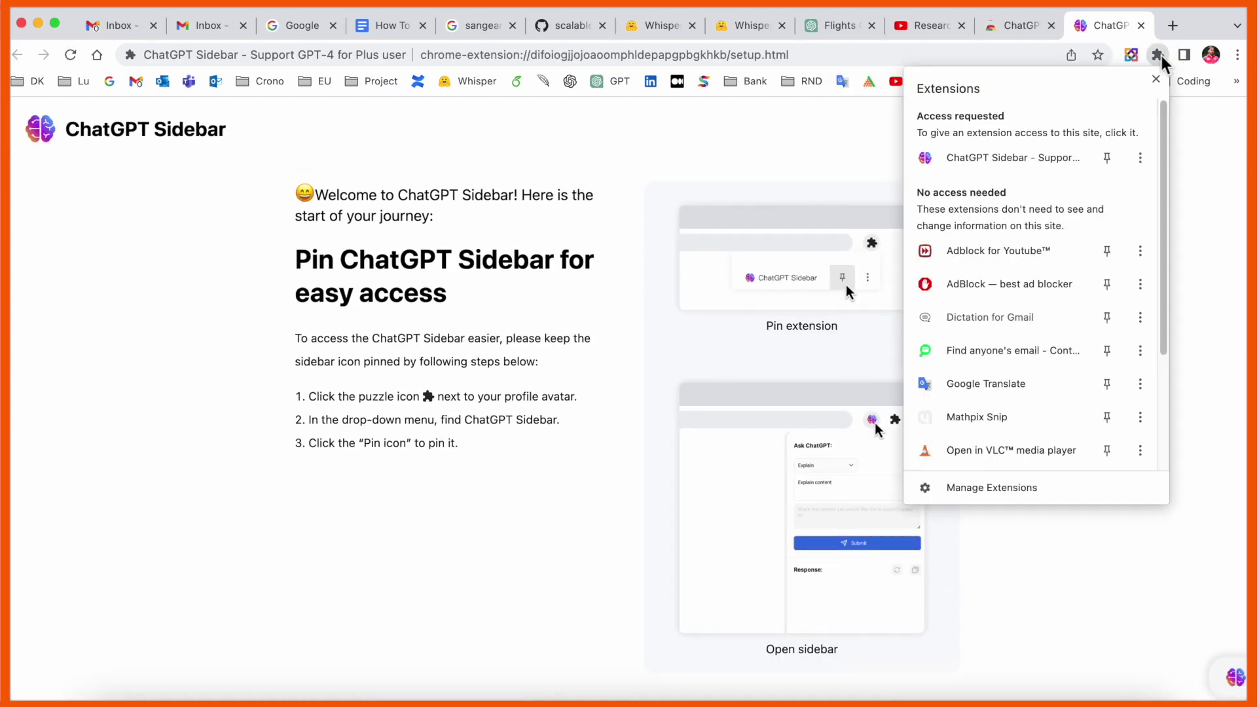
left_click(1107, 160)
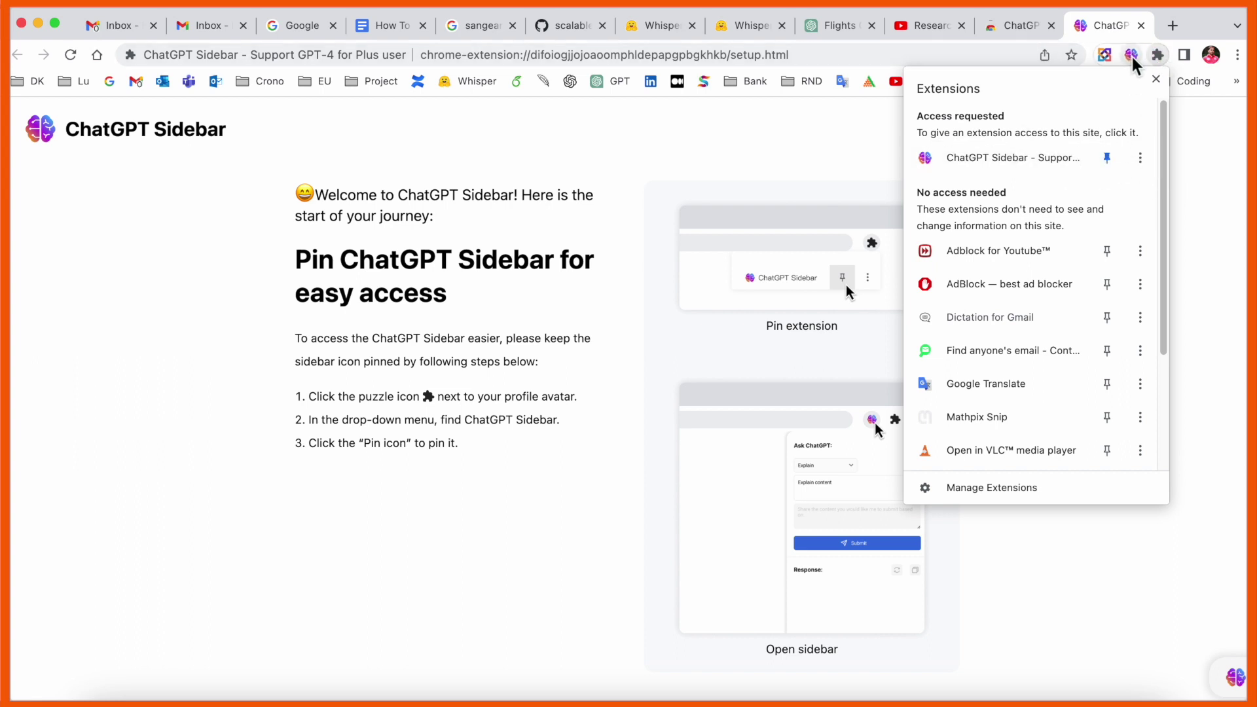
left_click(778, 154)
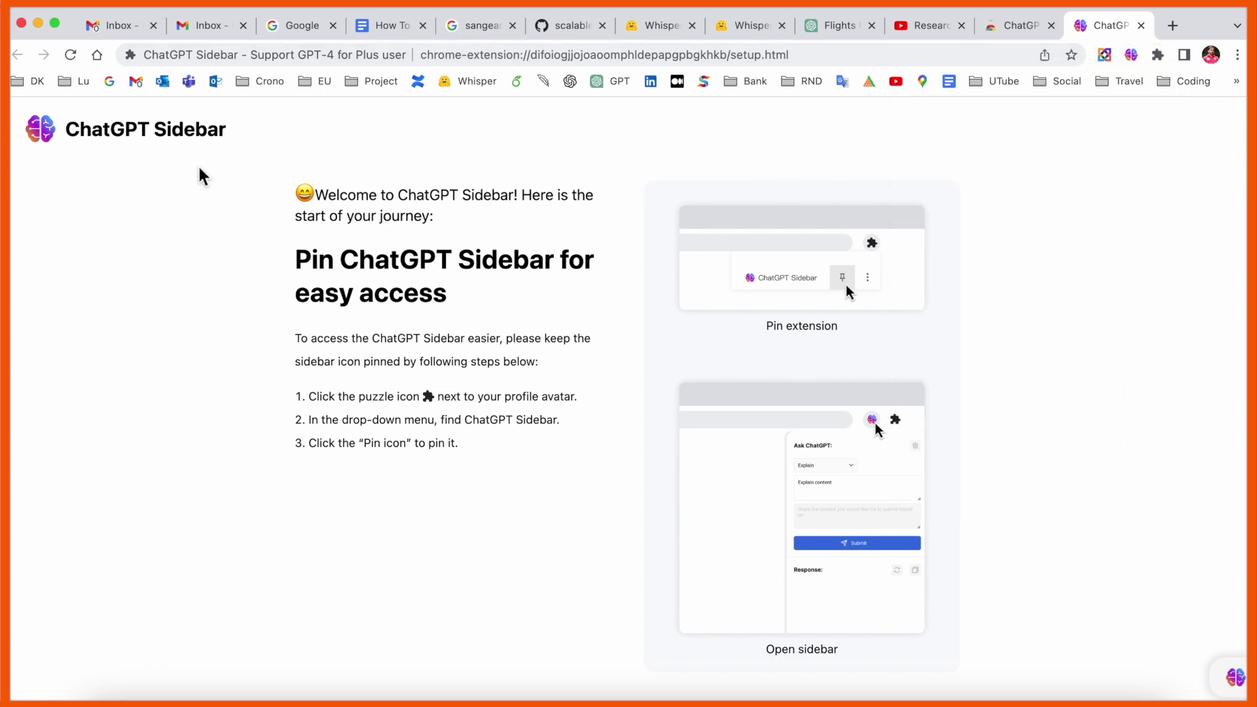
left_click(108, 83)
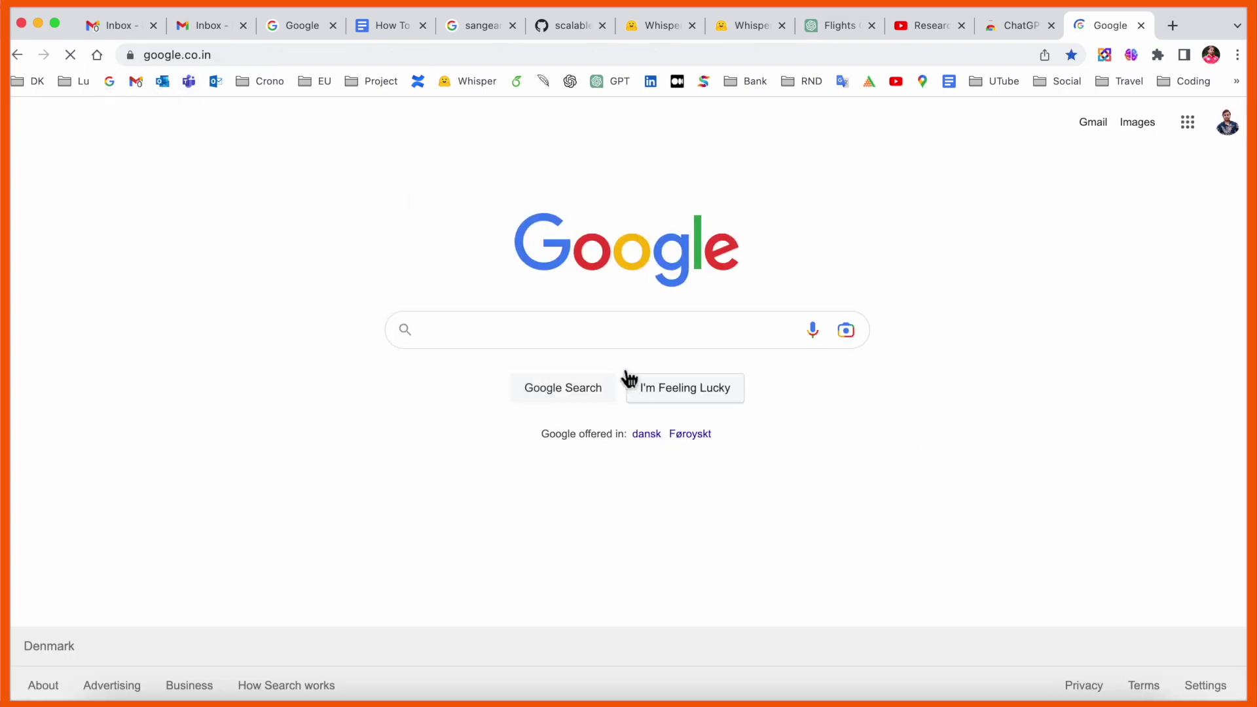
Step: Search Google for 'denmark' and open the Denmark Wikipedia article
left_click(528, 337)
type("denma")
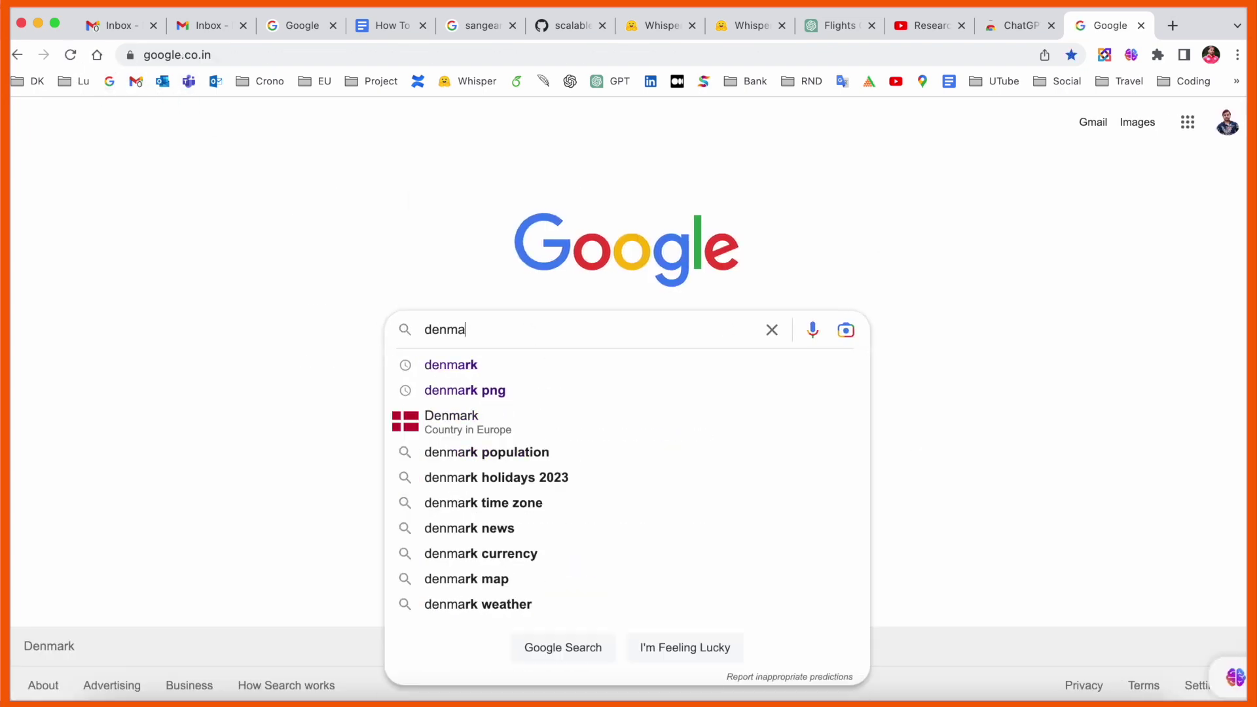
type("rk")
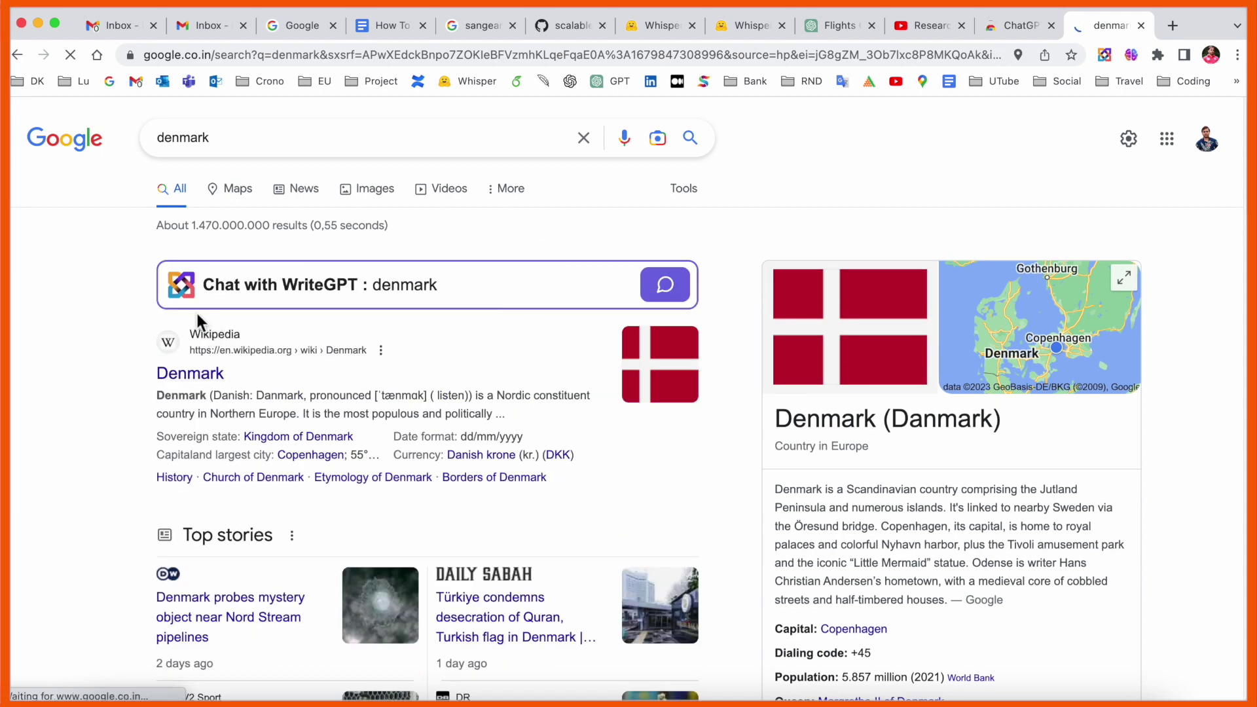
left_click(203, 377)
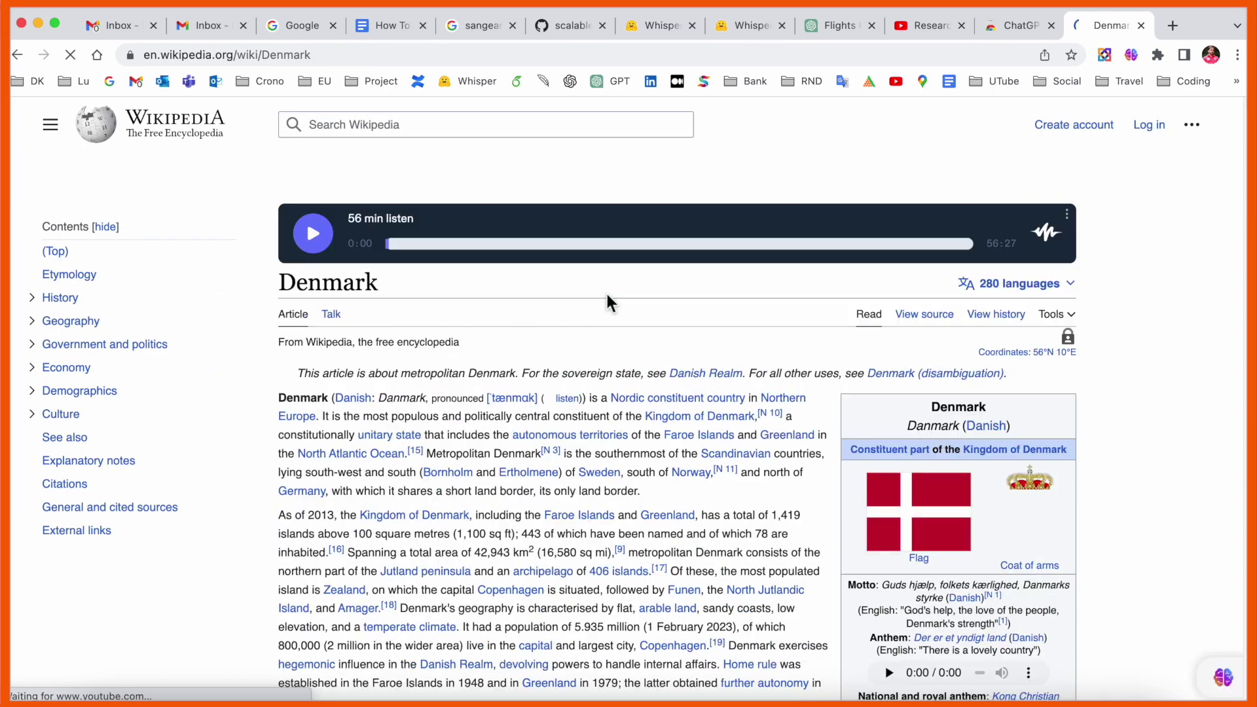
scroll(607, 398, "down", 1)
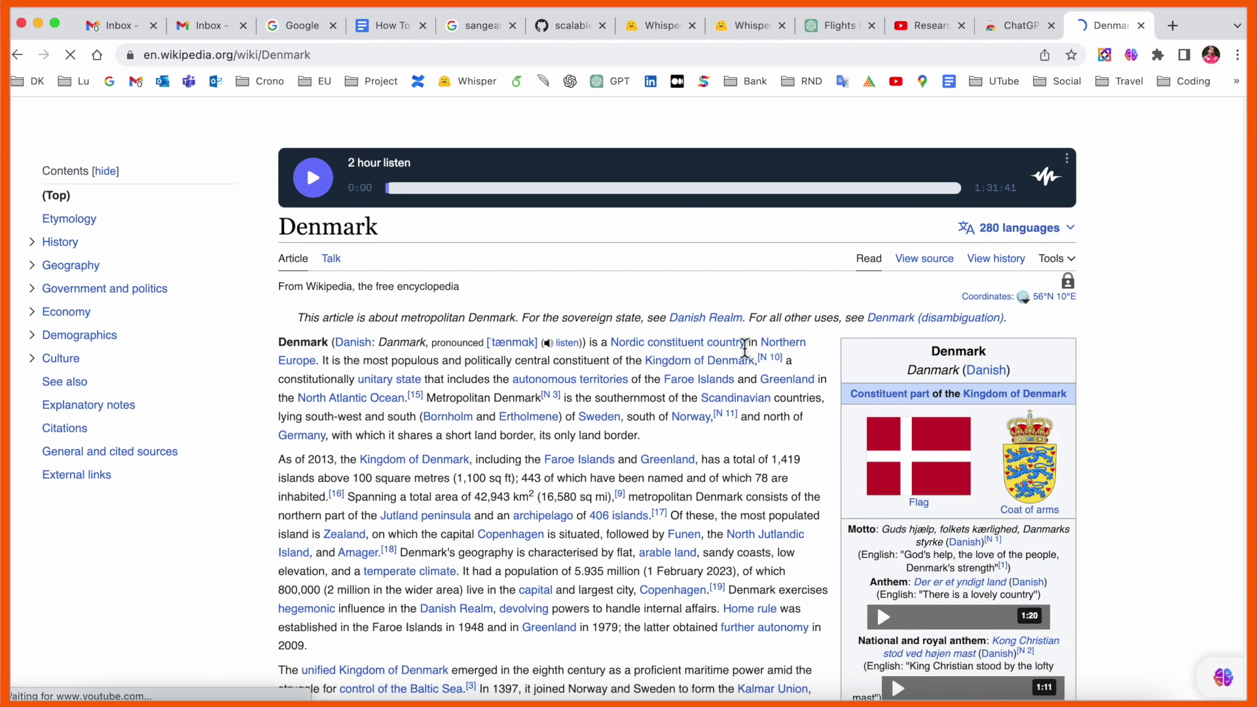
Step: Send the 'As of 2013 … square metres' islands passage to ChatGPT Sidebar via Ask ChatGPT
left_click_drag(451, 481, 283, 467)
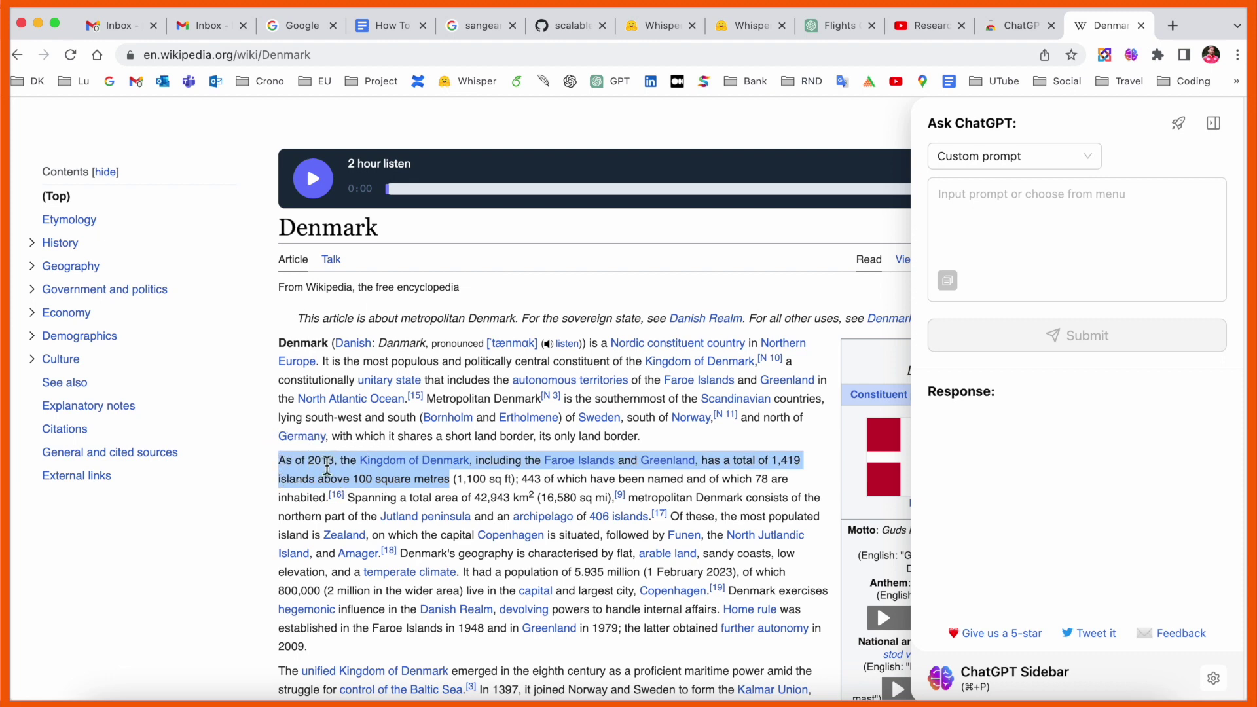
mouse_move(414, 460)
right_click(508, 462)
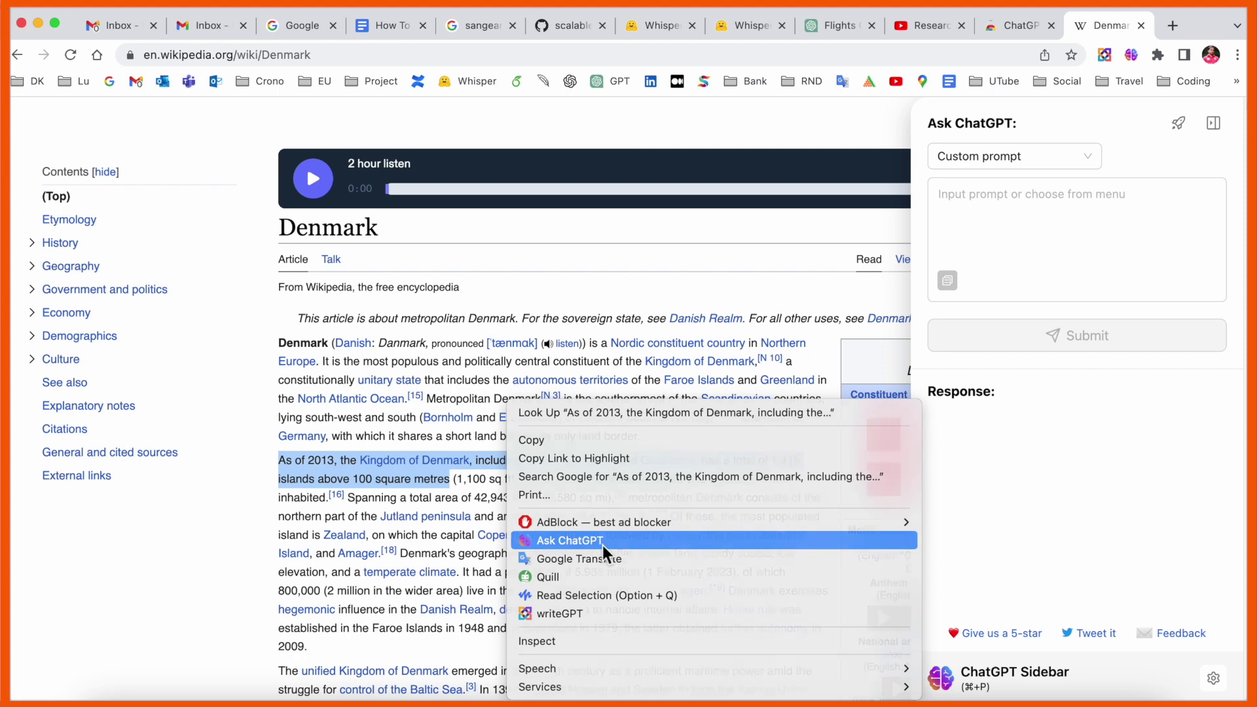
left_click(603, 545)
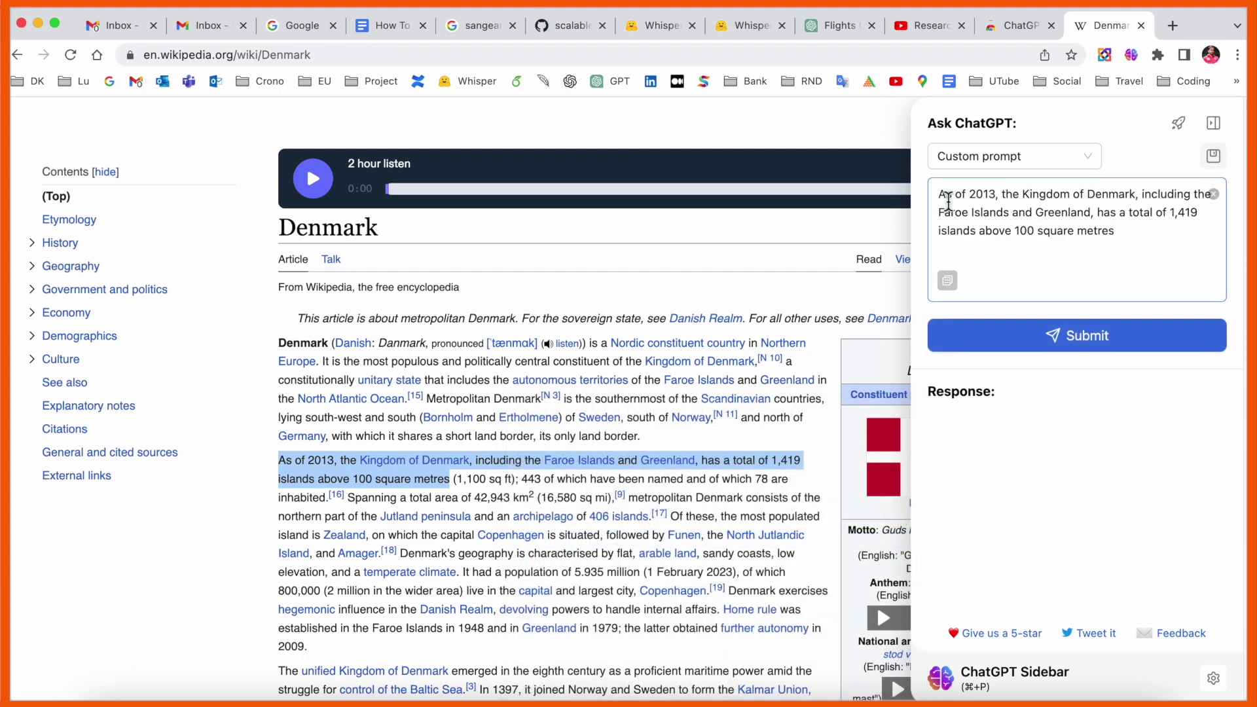
left_click_drag(945, 200, 1131, 239)
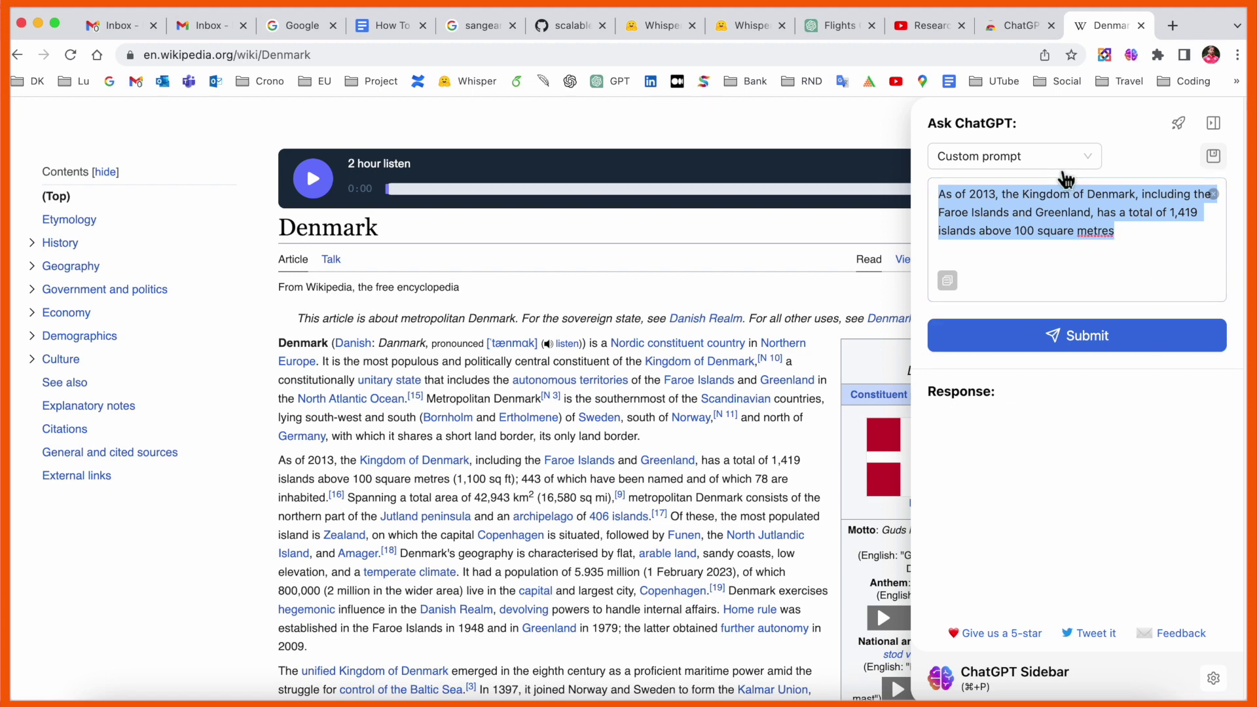
left_click(1030, 171)
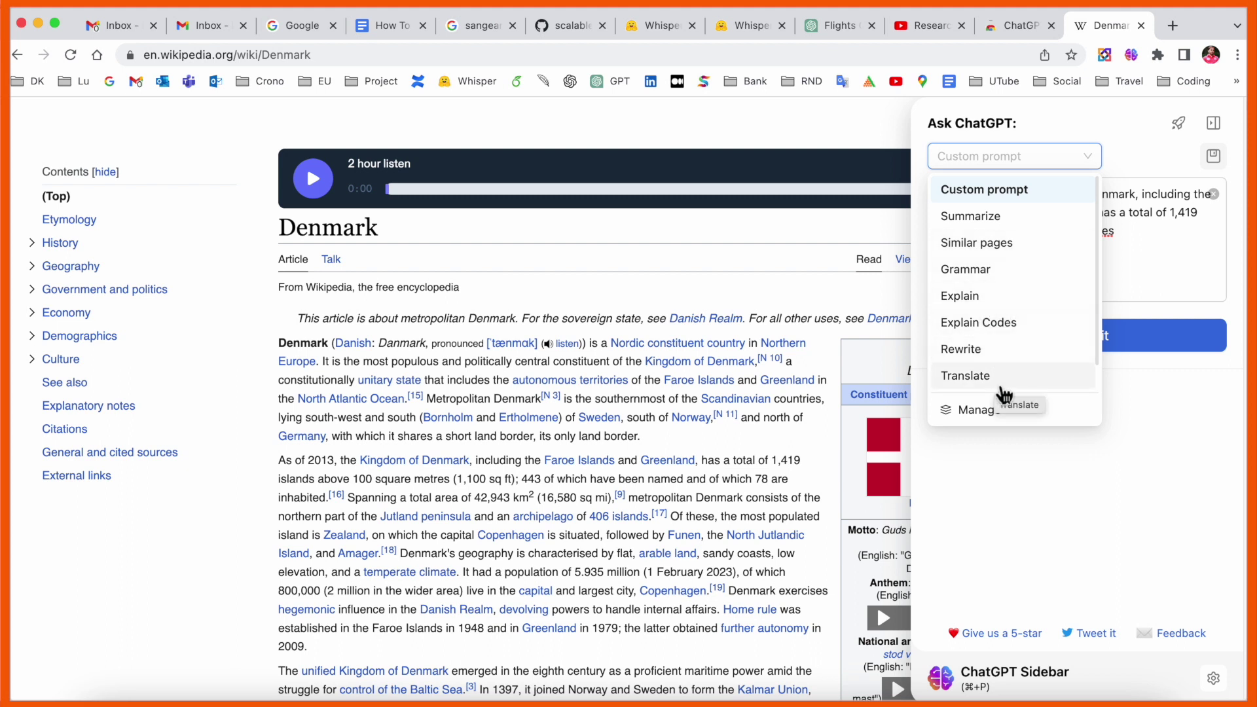
Step: Run the Explain prompt on the Denmark islands passage
left_click(980, 296)
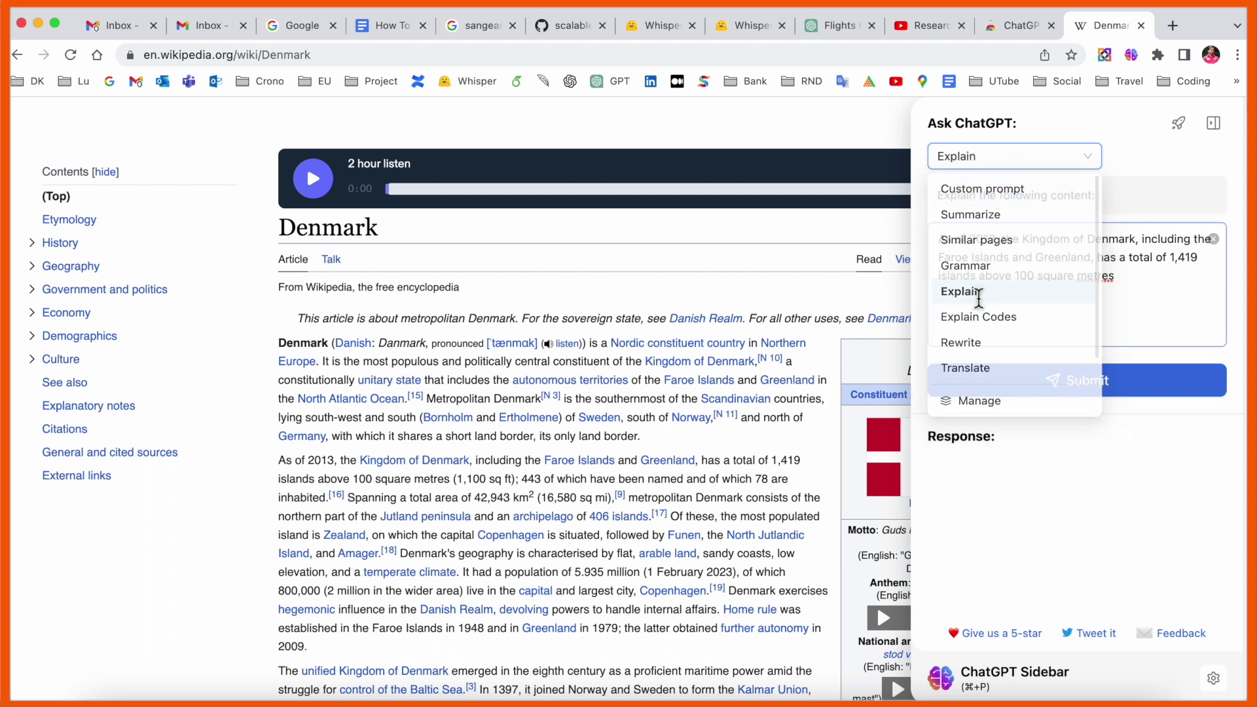
left_click(1111, 395)
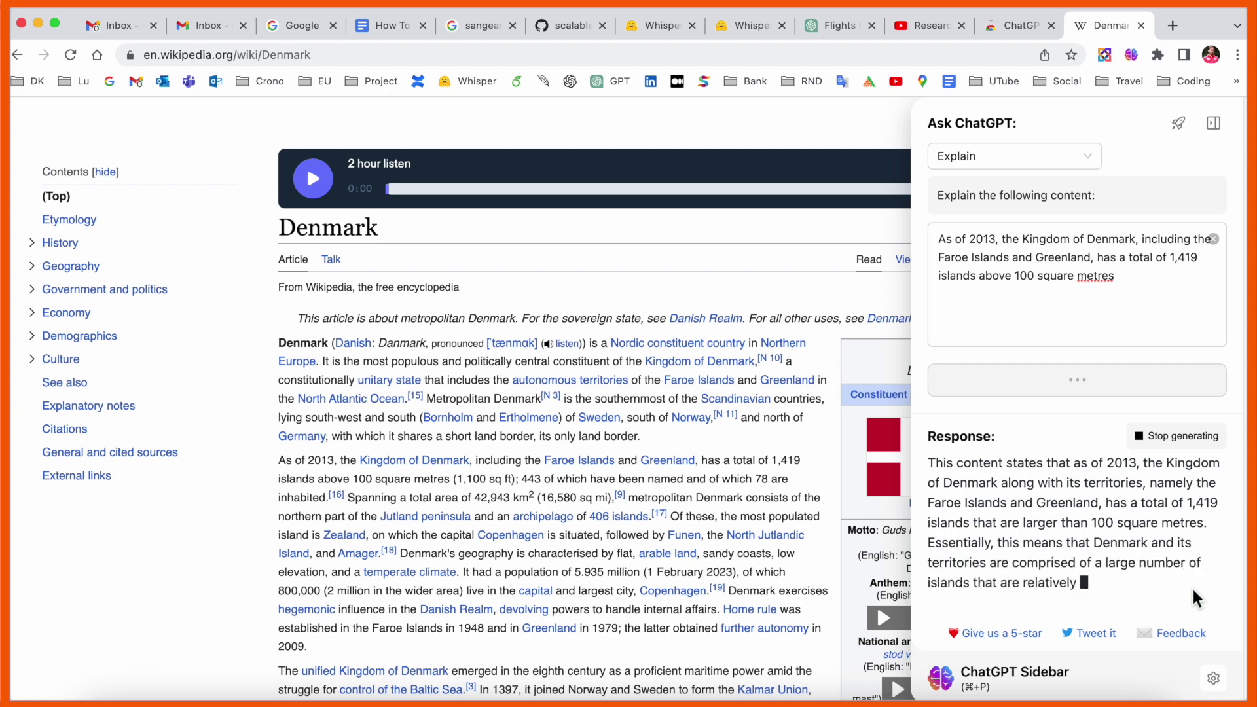
scroll(1090, 571, "down", 2)
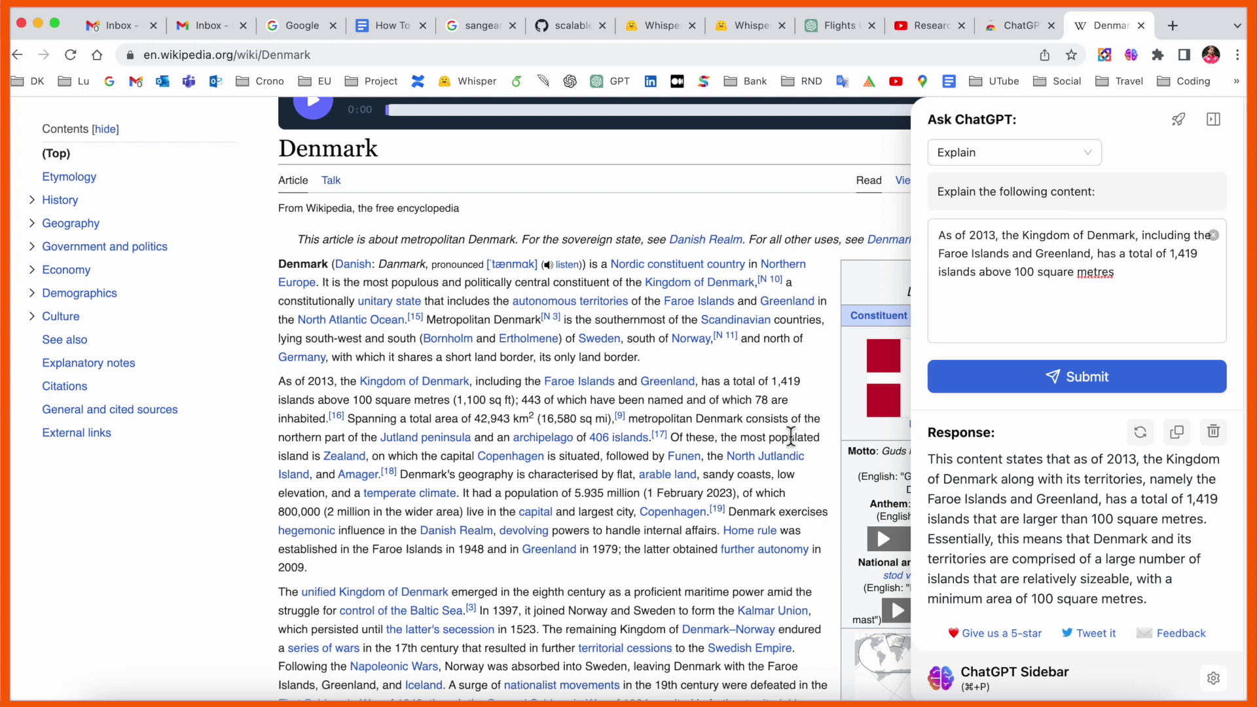
Step: Reselect the Denmark passage in the prompt box and bring up the prompt types
left_click(1027, 167)
left_click_drag(1156, 284, 948, 239)
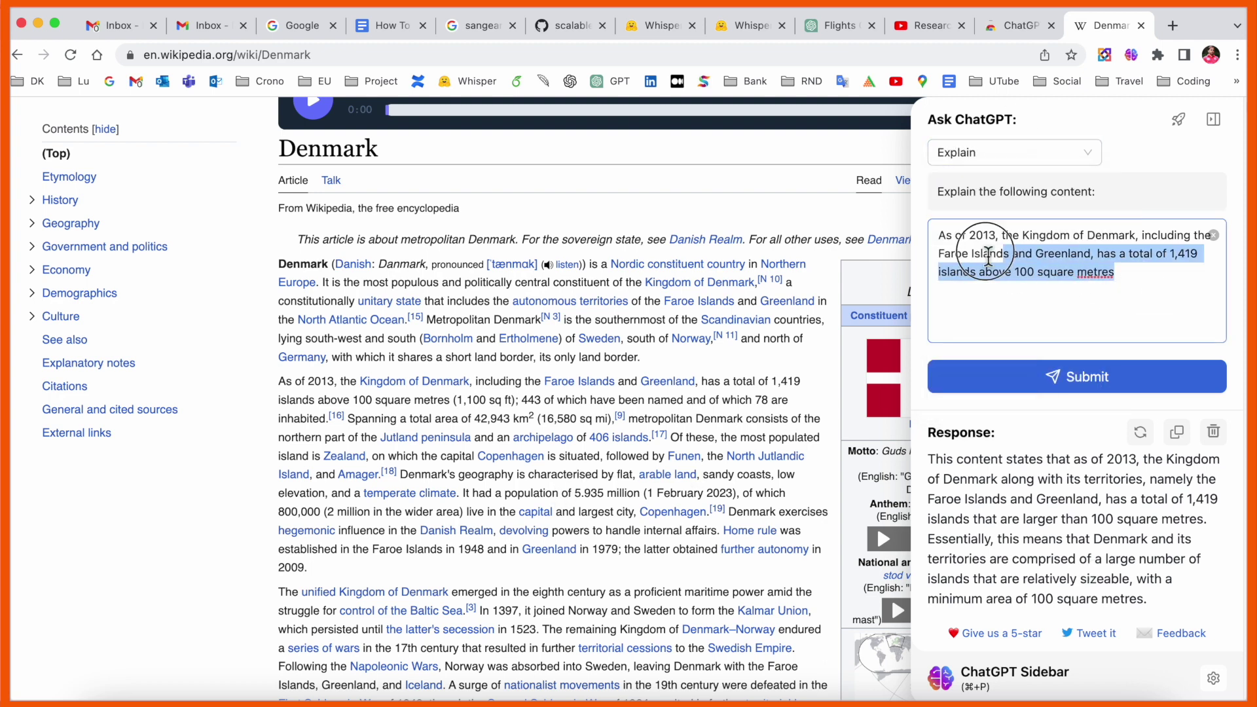
left_click(1028, 165)
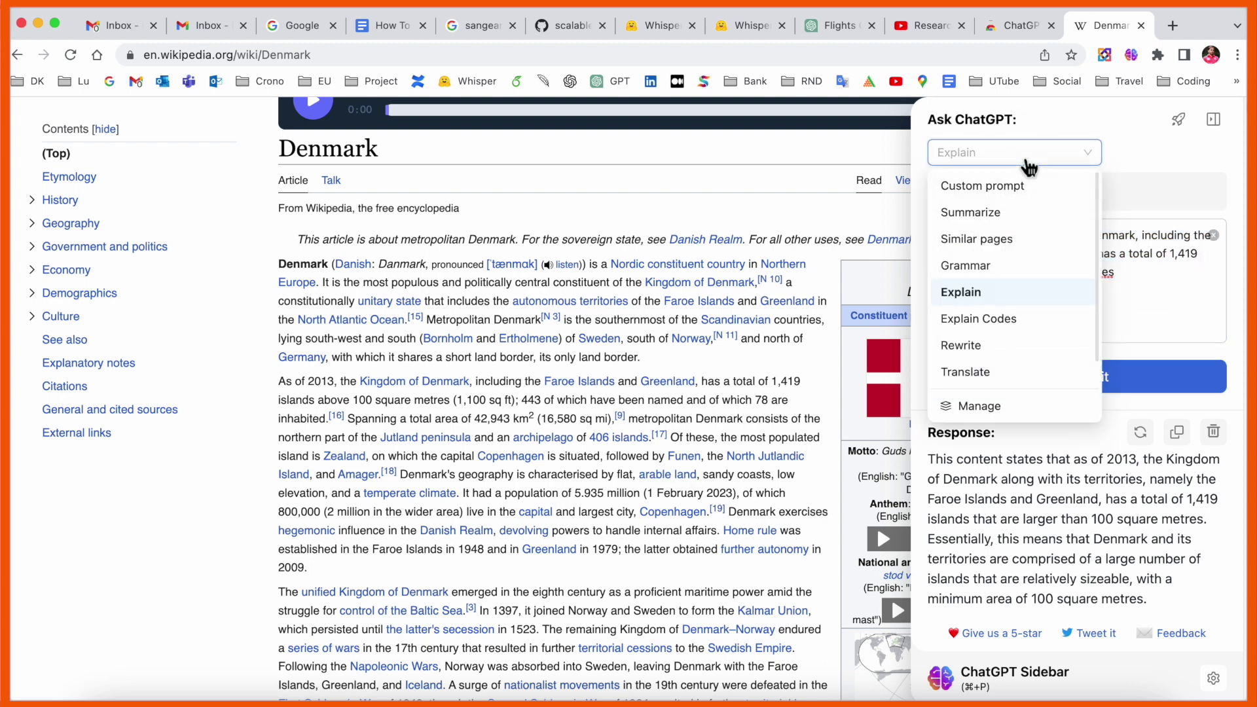
Step: Run Similar pages on the Denmark passage and open Norway from the ten results
left_click(979, 239)
left_click(1106, 412)
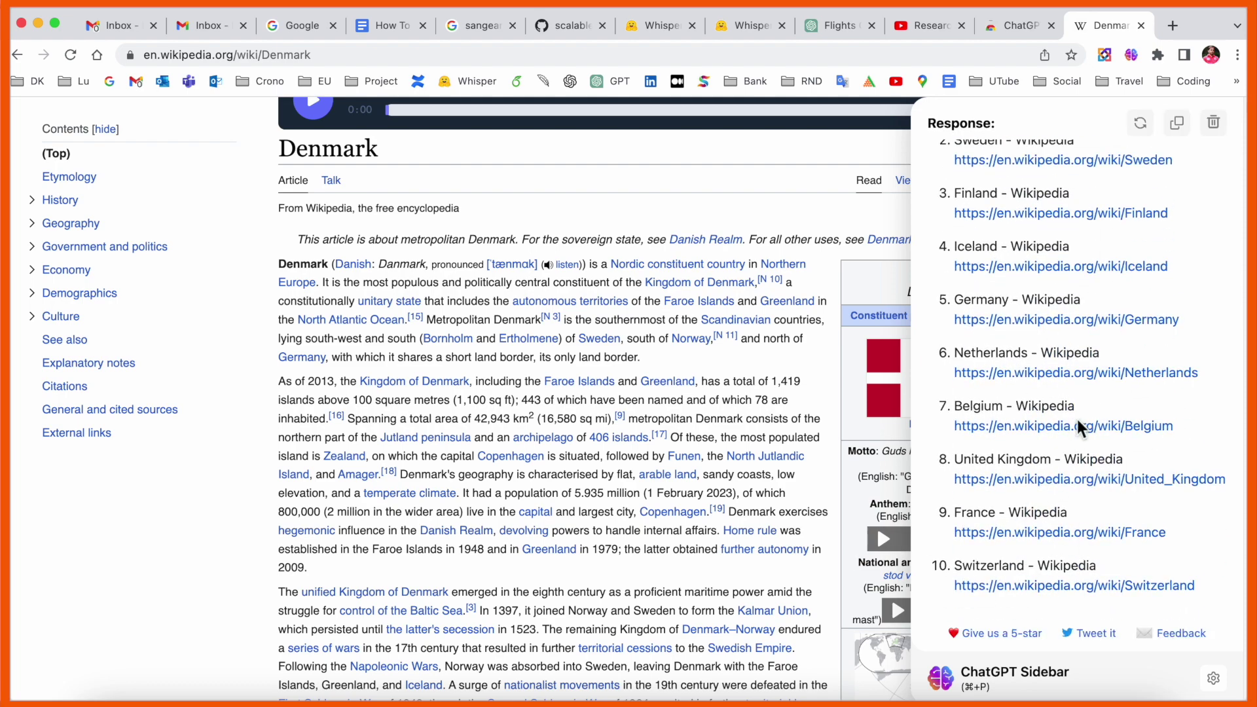
scroll(1079, 423, "down", 5)
scroll(1074, 432, "up", 6)
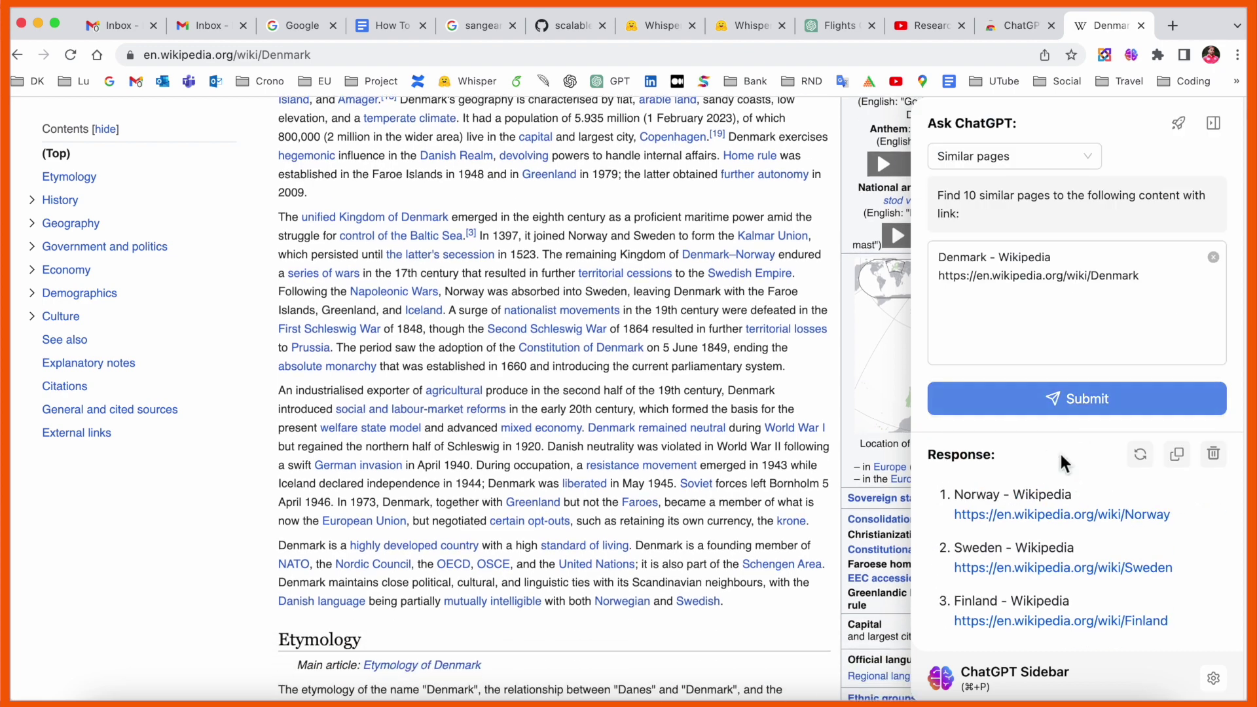
left_click(1093, 516)
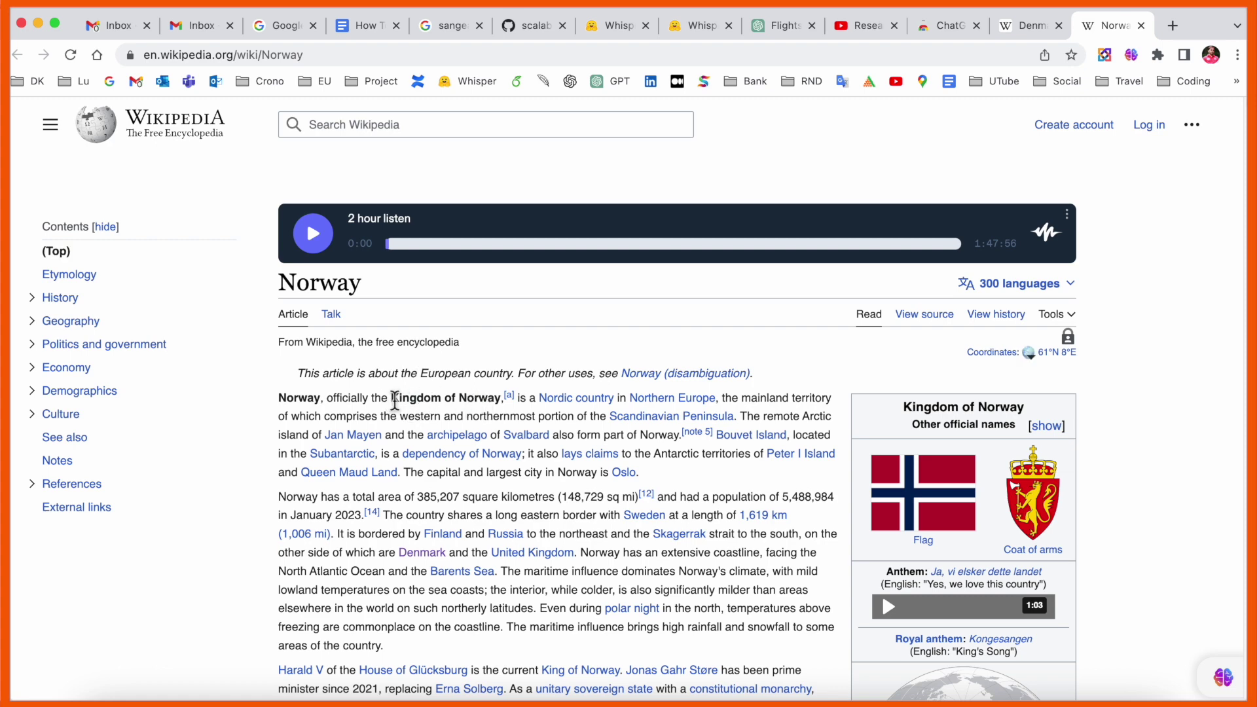
Step: Send the phrase 'Kingdom of Norway' to ChatGPT Sidebar through Ask ChatGPT
left_click_drag(392, 399, 498, 401)
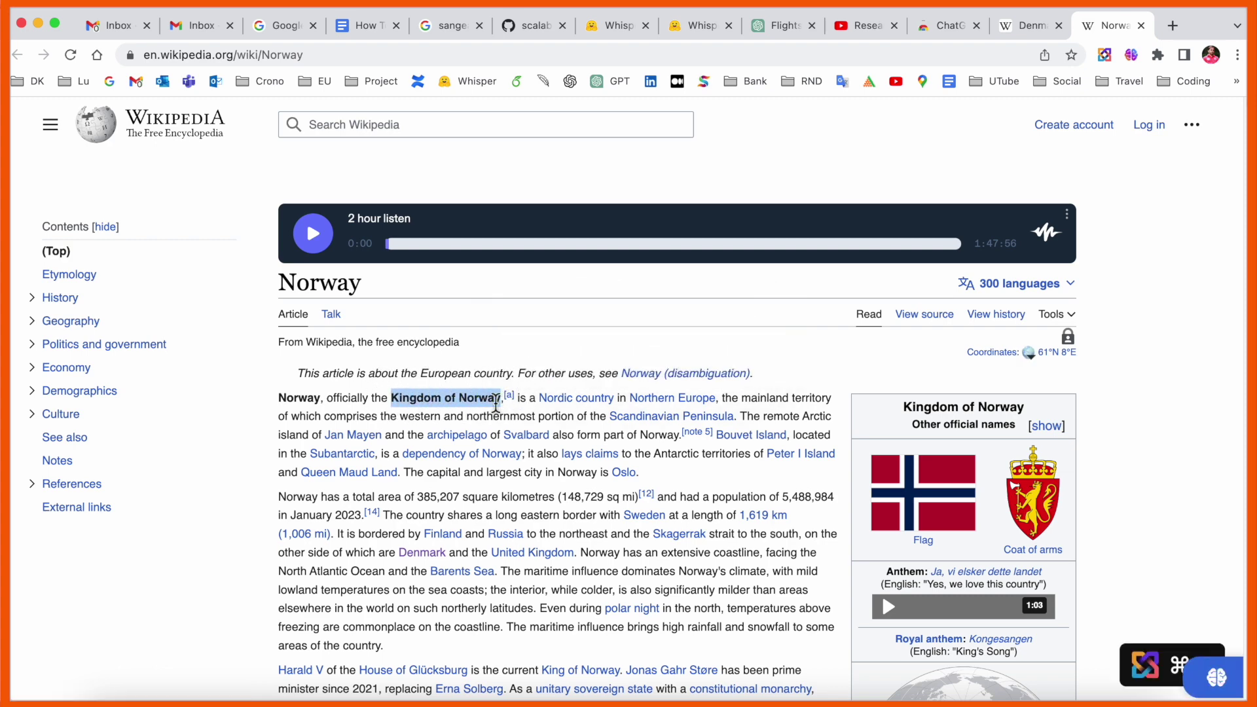
right_click(496, 404)
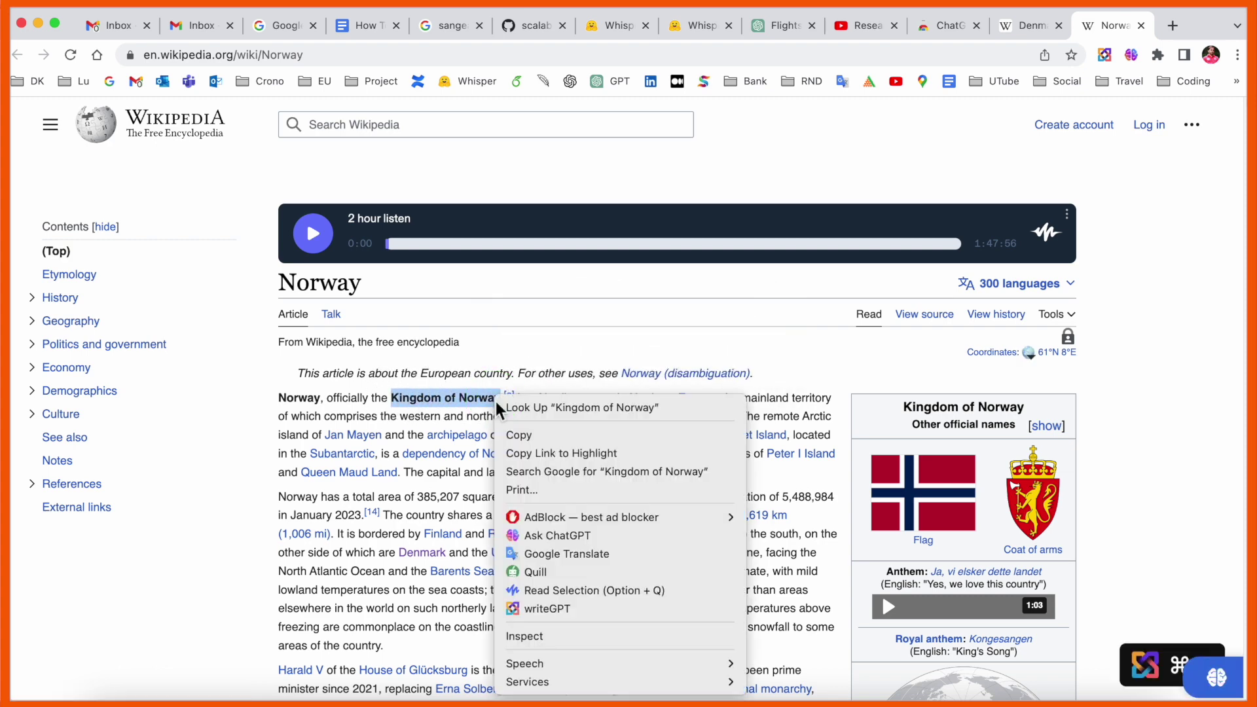
left_click(562, 540)
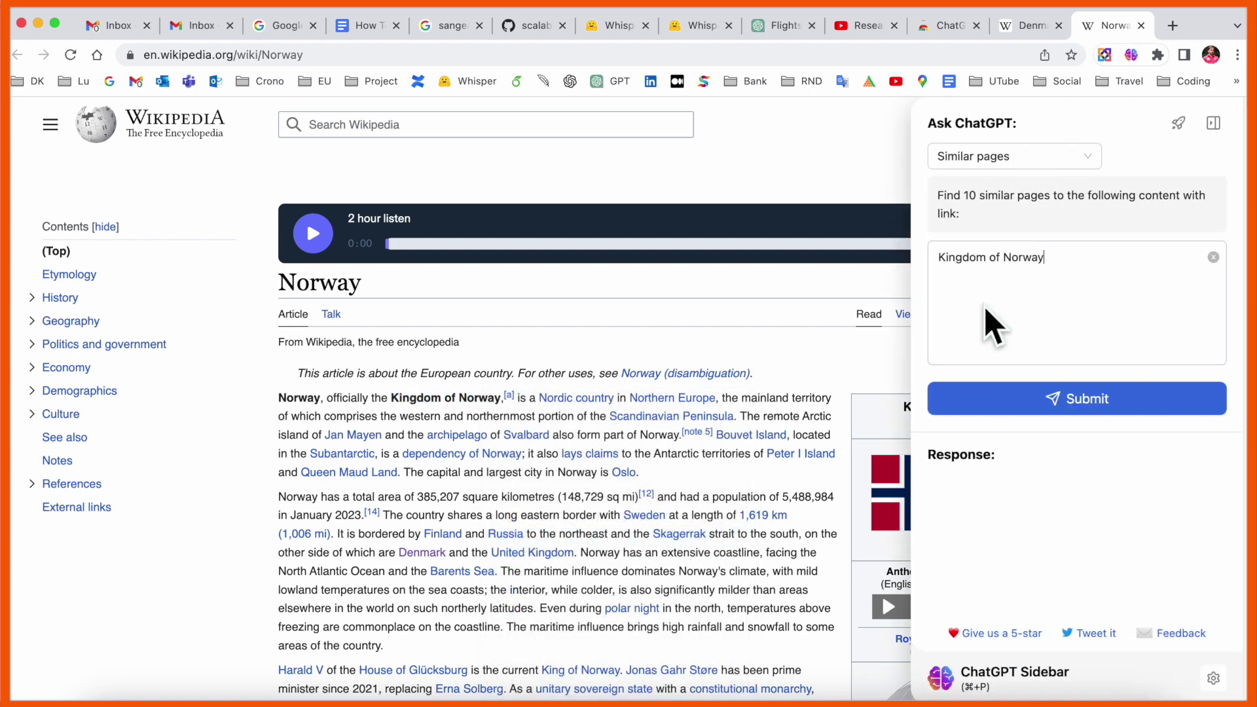
left_click(1110, 415)
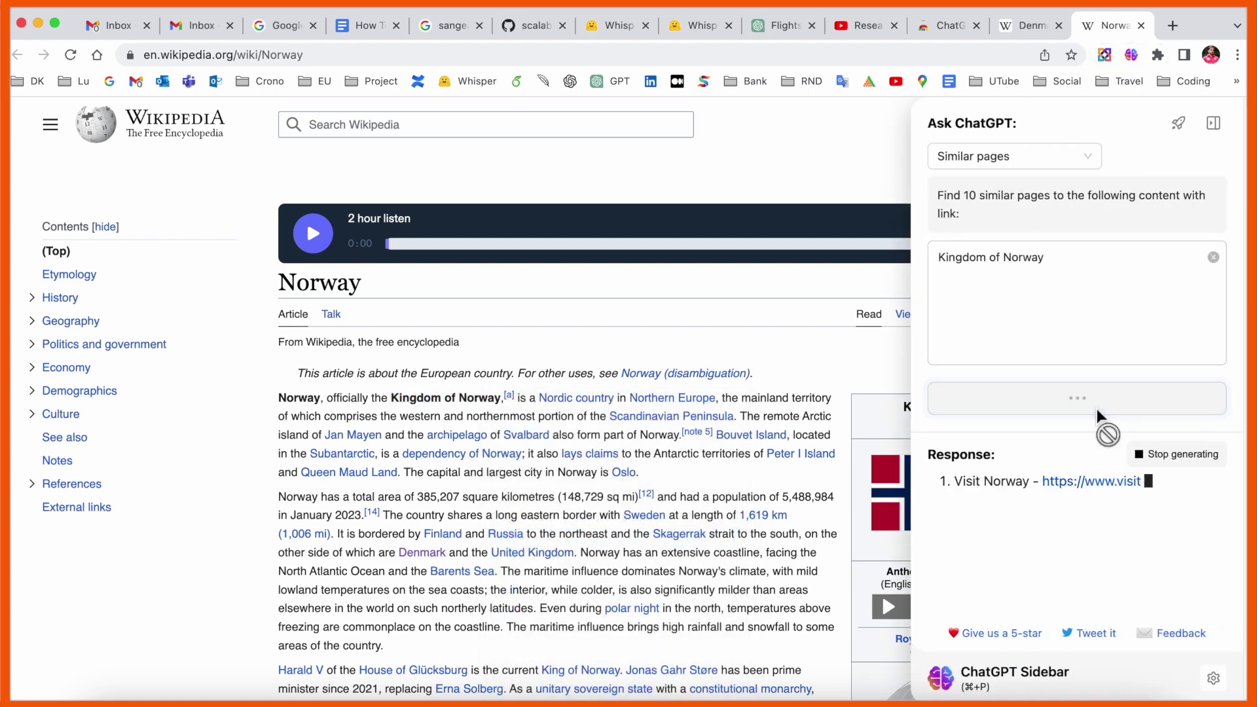
Step: Switch the prompt to Explain and get ChatGPT's explanation of 'Kingdom of Norway'
left_click(1015, 156)
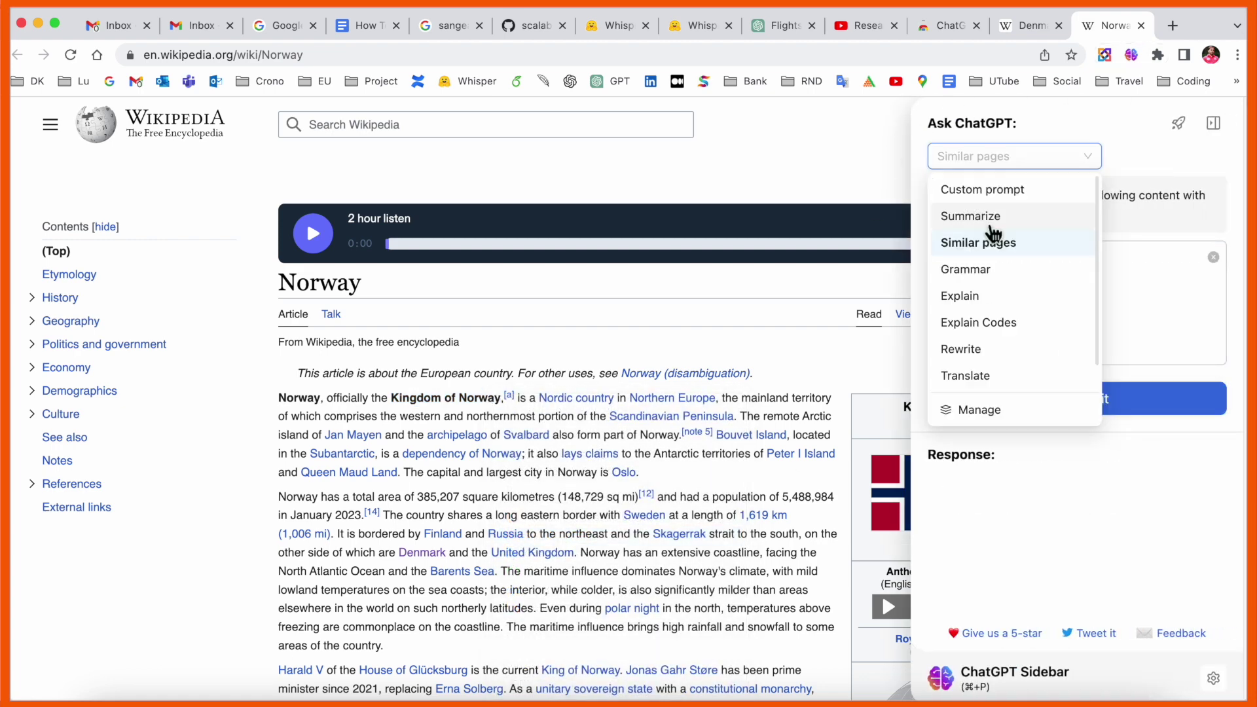
left_click(982, 296)
left_click(1021, 161)
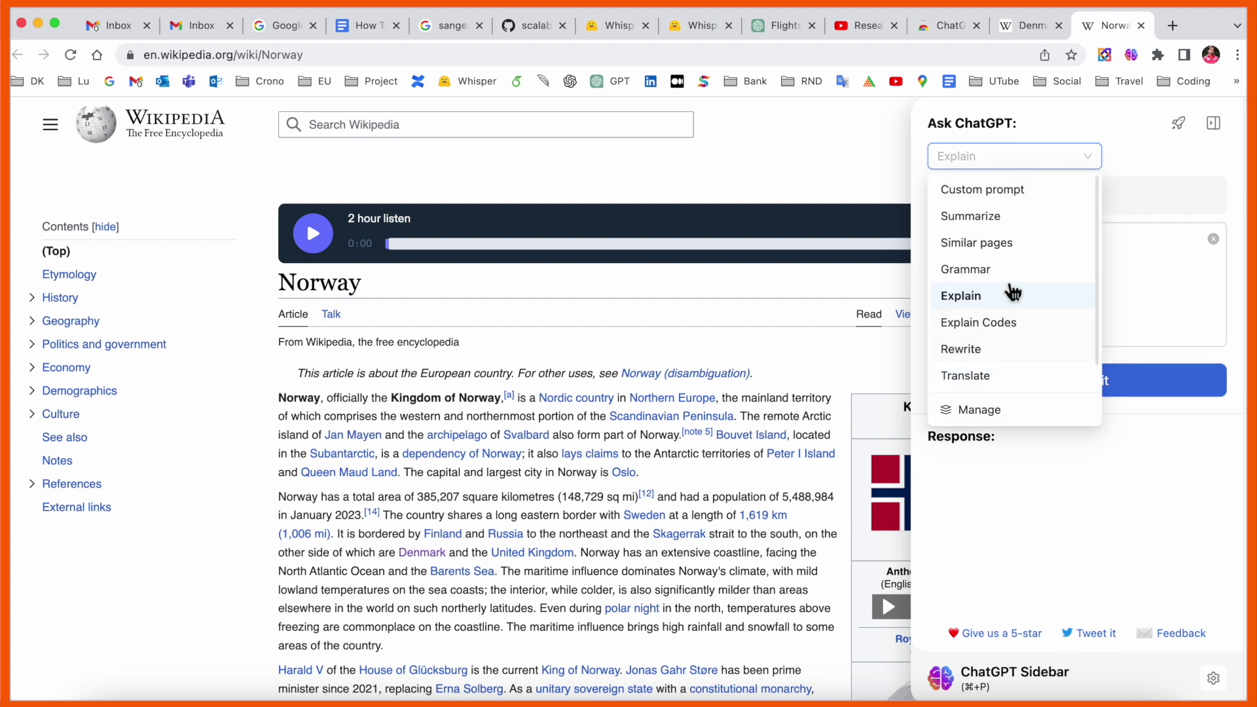
left_click(979, 295)
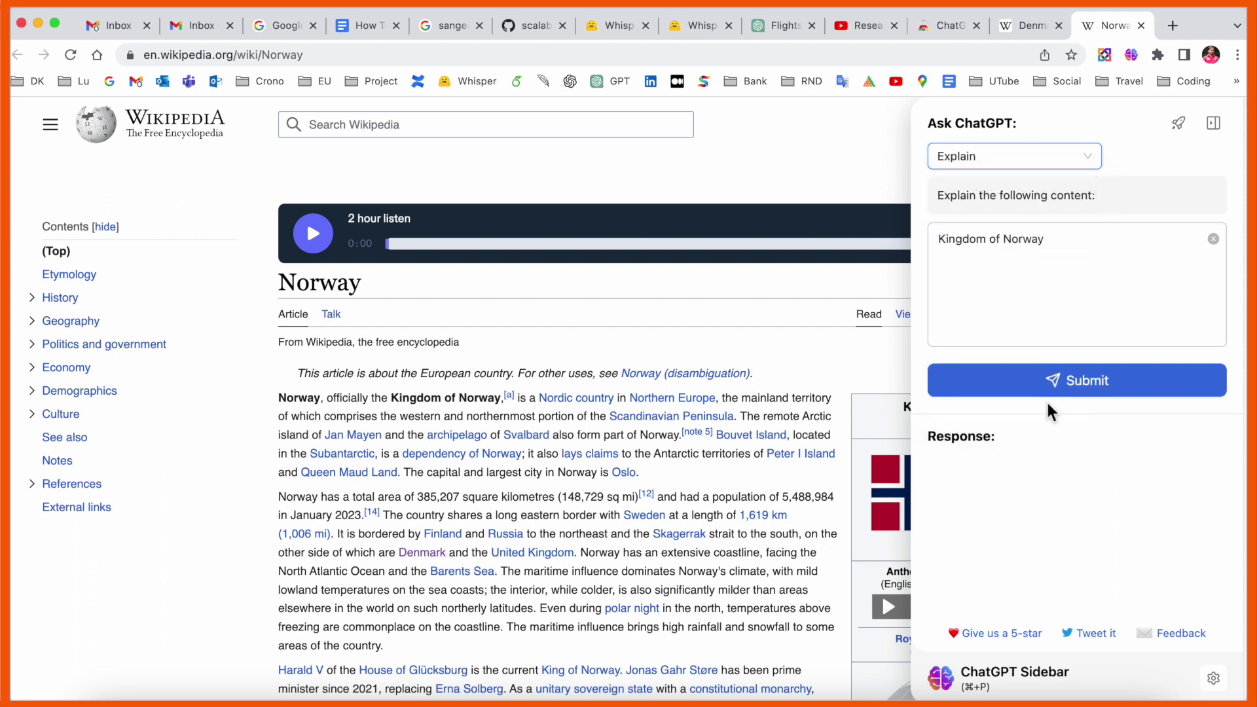
left_click(1050, 392)
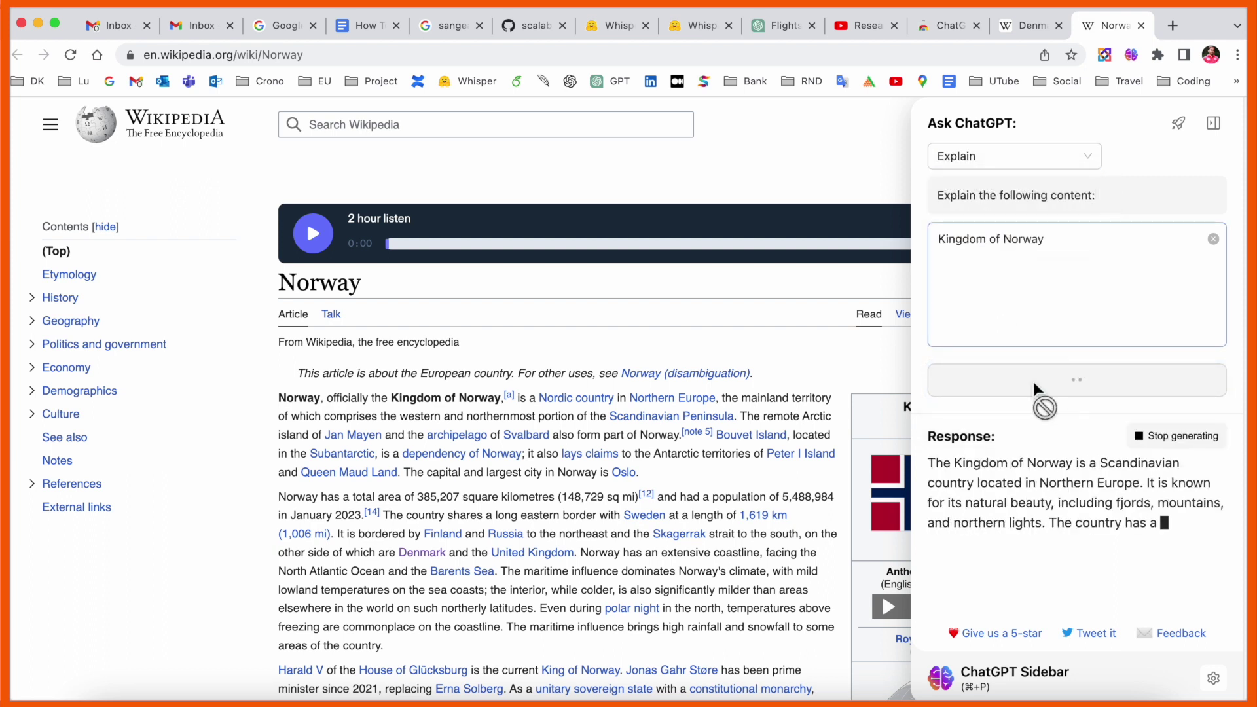
scroll(1049, 245, "down", 2)
scroll(1121, 539, "down", 2)
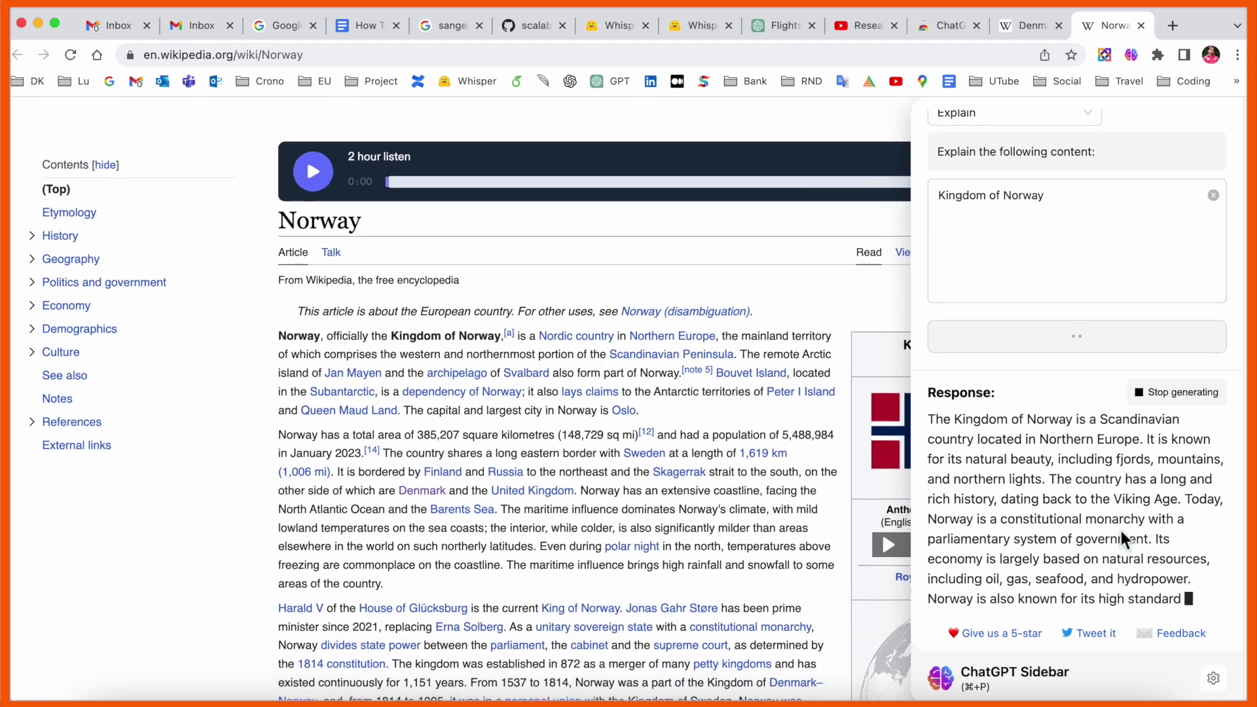
scroll(1121, 539, "down", 2)
scroll(1117, 517, "down", 2)
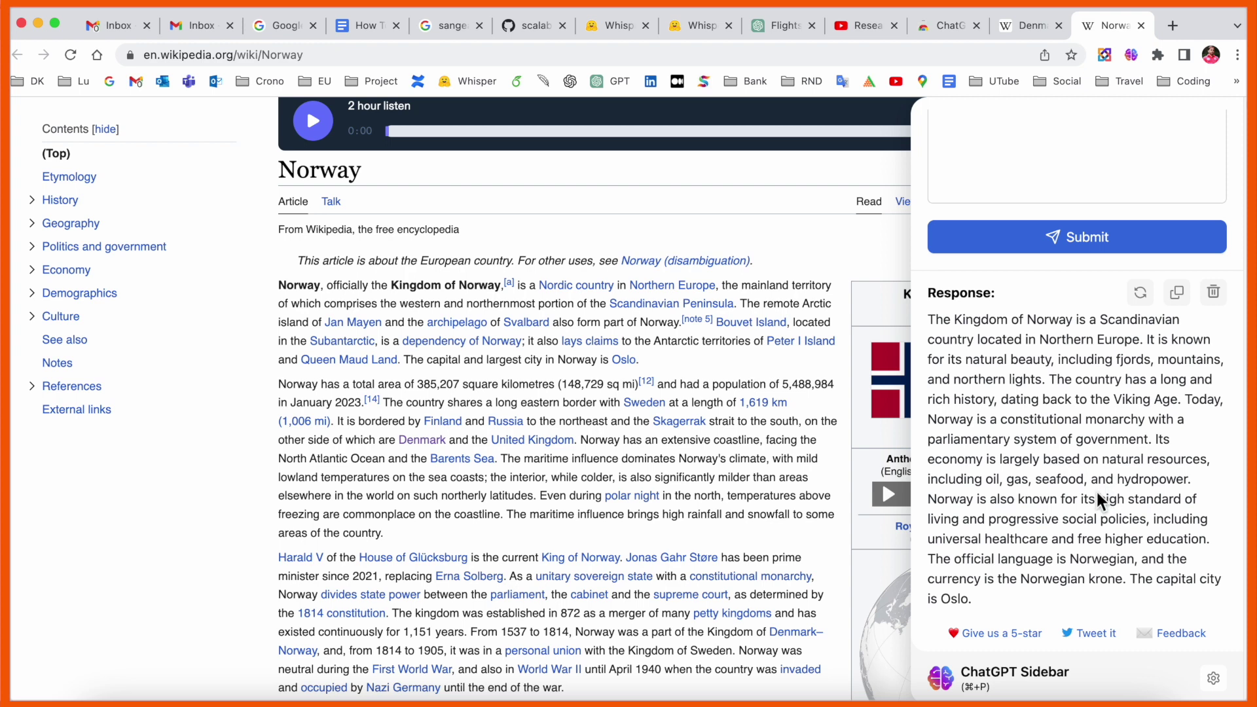
Step: Copy the Kingdom of Norway explanation into the sidebar's prompt box under Explain
left_click_drag(978, 601, 944, 320)
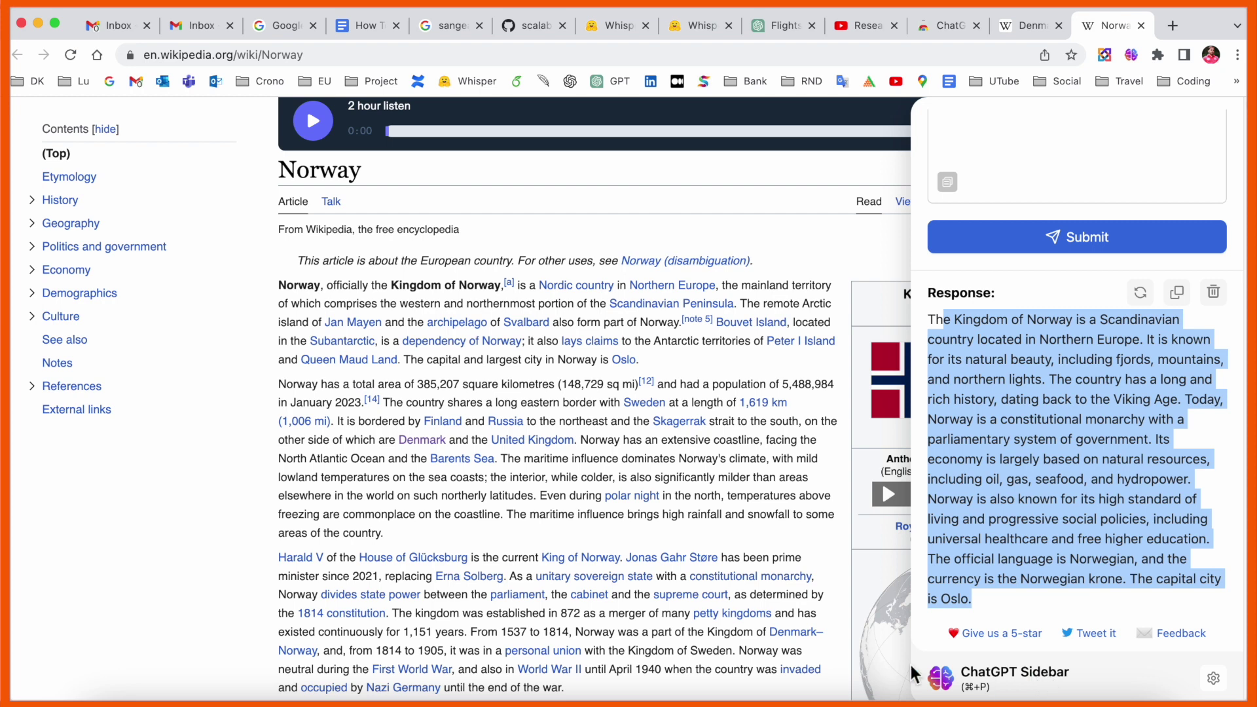
scroll(1024, 517, "up", 3)
scroll(1024, 522, "up", 1)
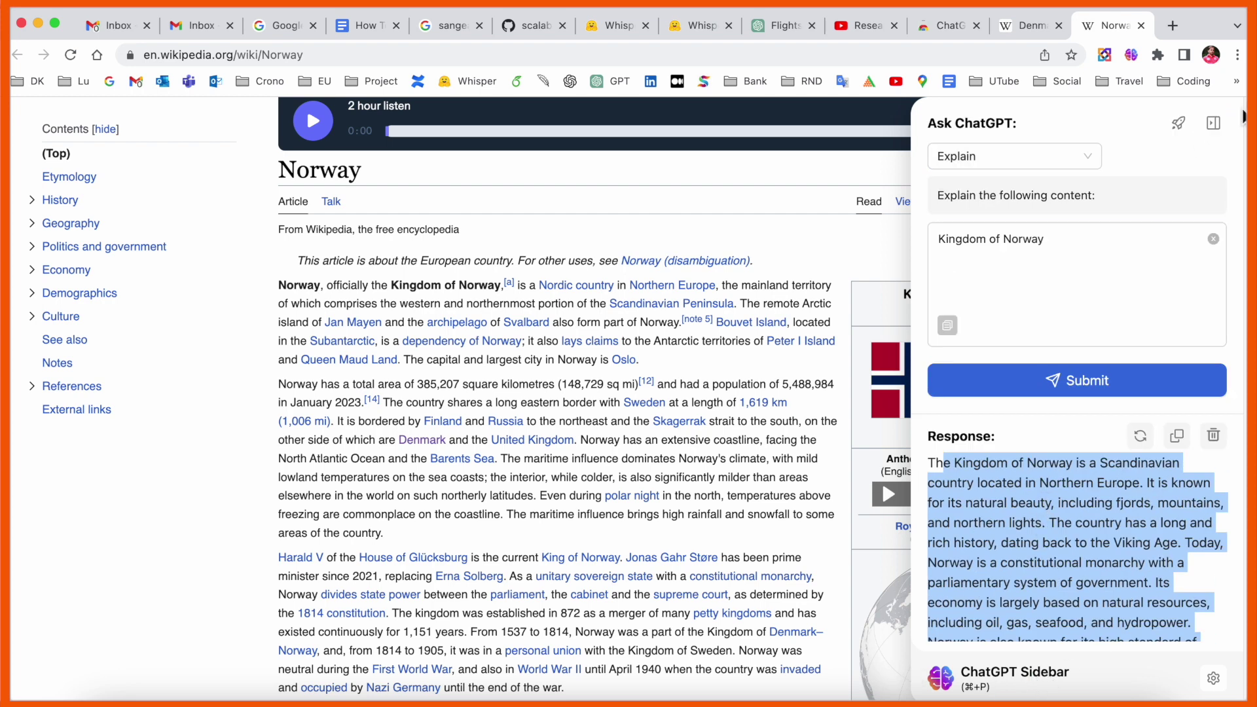
scroll(1044, 576, "down", 4)
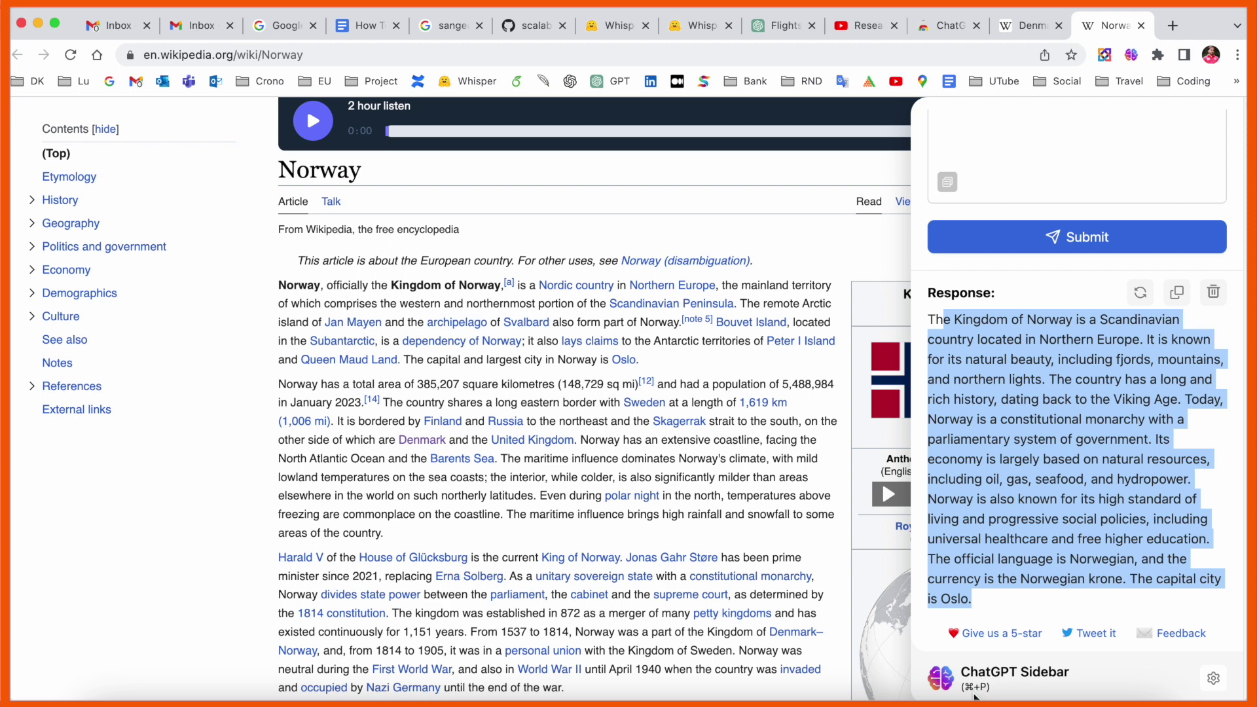
left_click(976, 696)
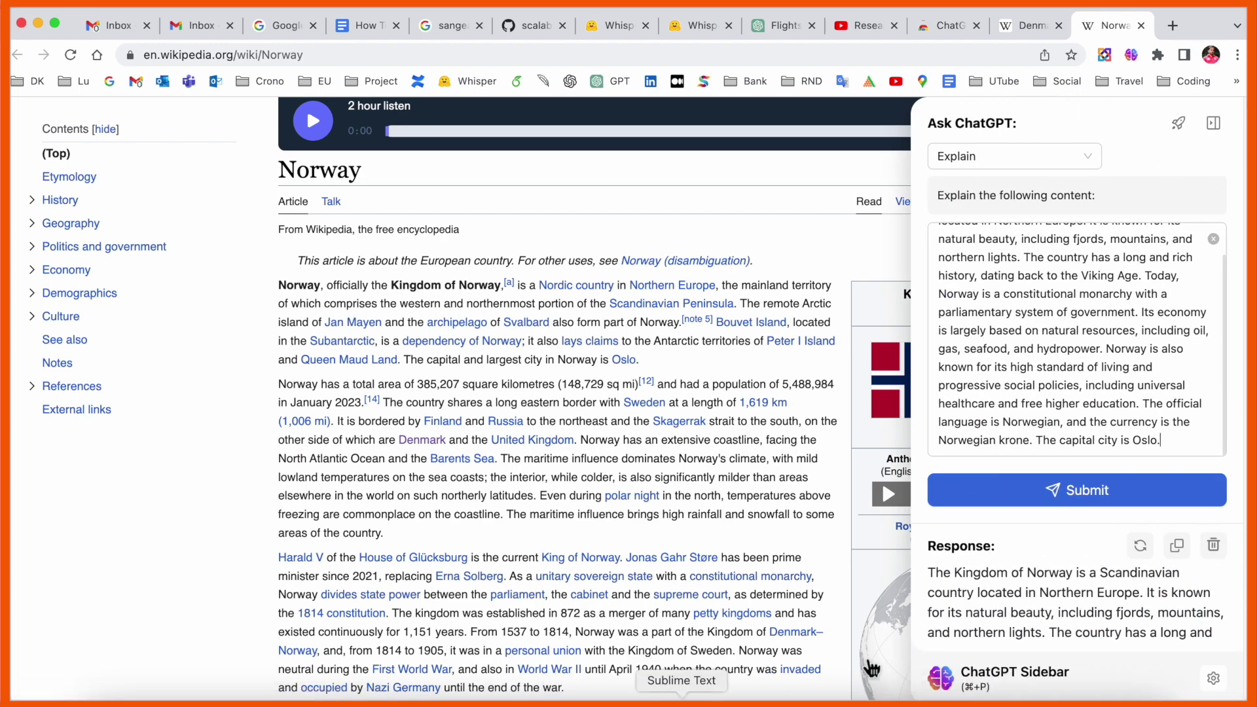
scroll(740, 357, "up", 5)
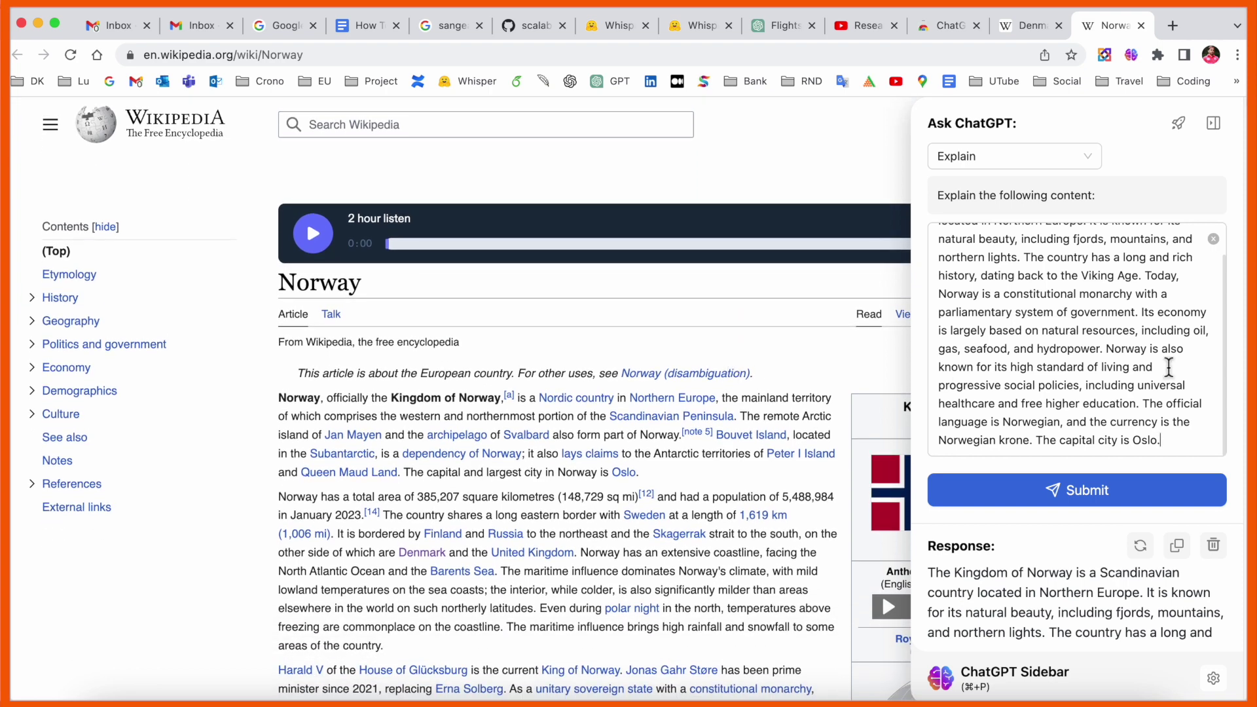
Step: Return to the ChatGPT Sidebar Chrome Web Store listing to view related extensions like OpenAI Translator and Monica
left_click(958, 26)
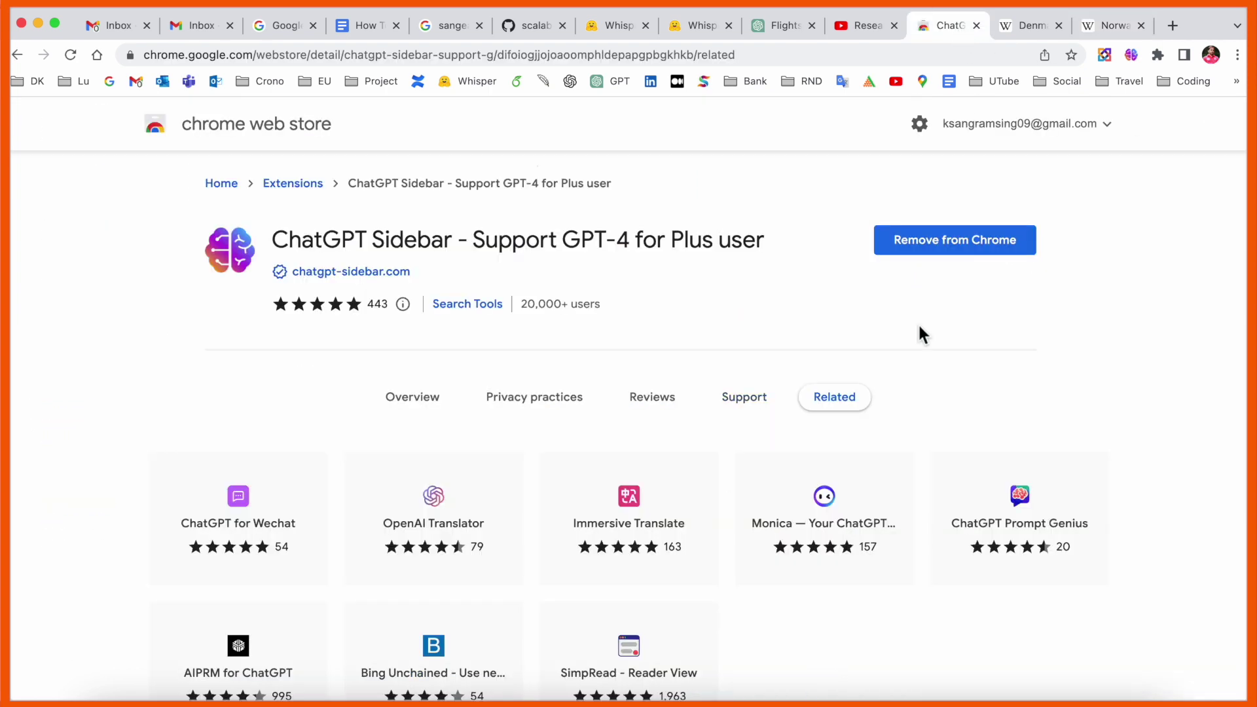